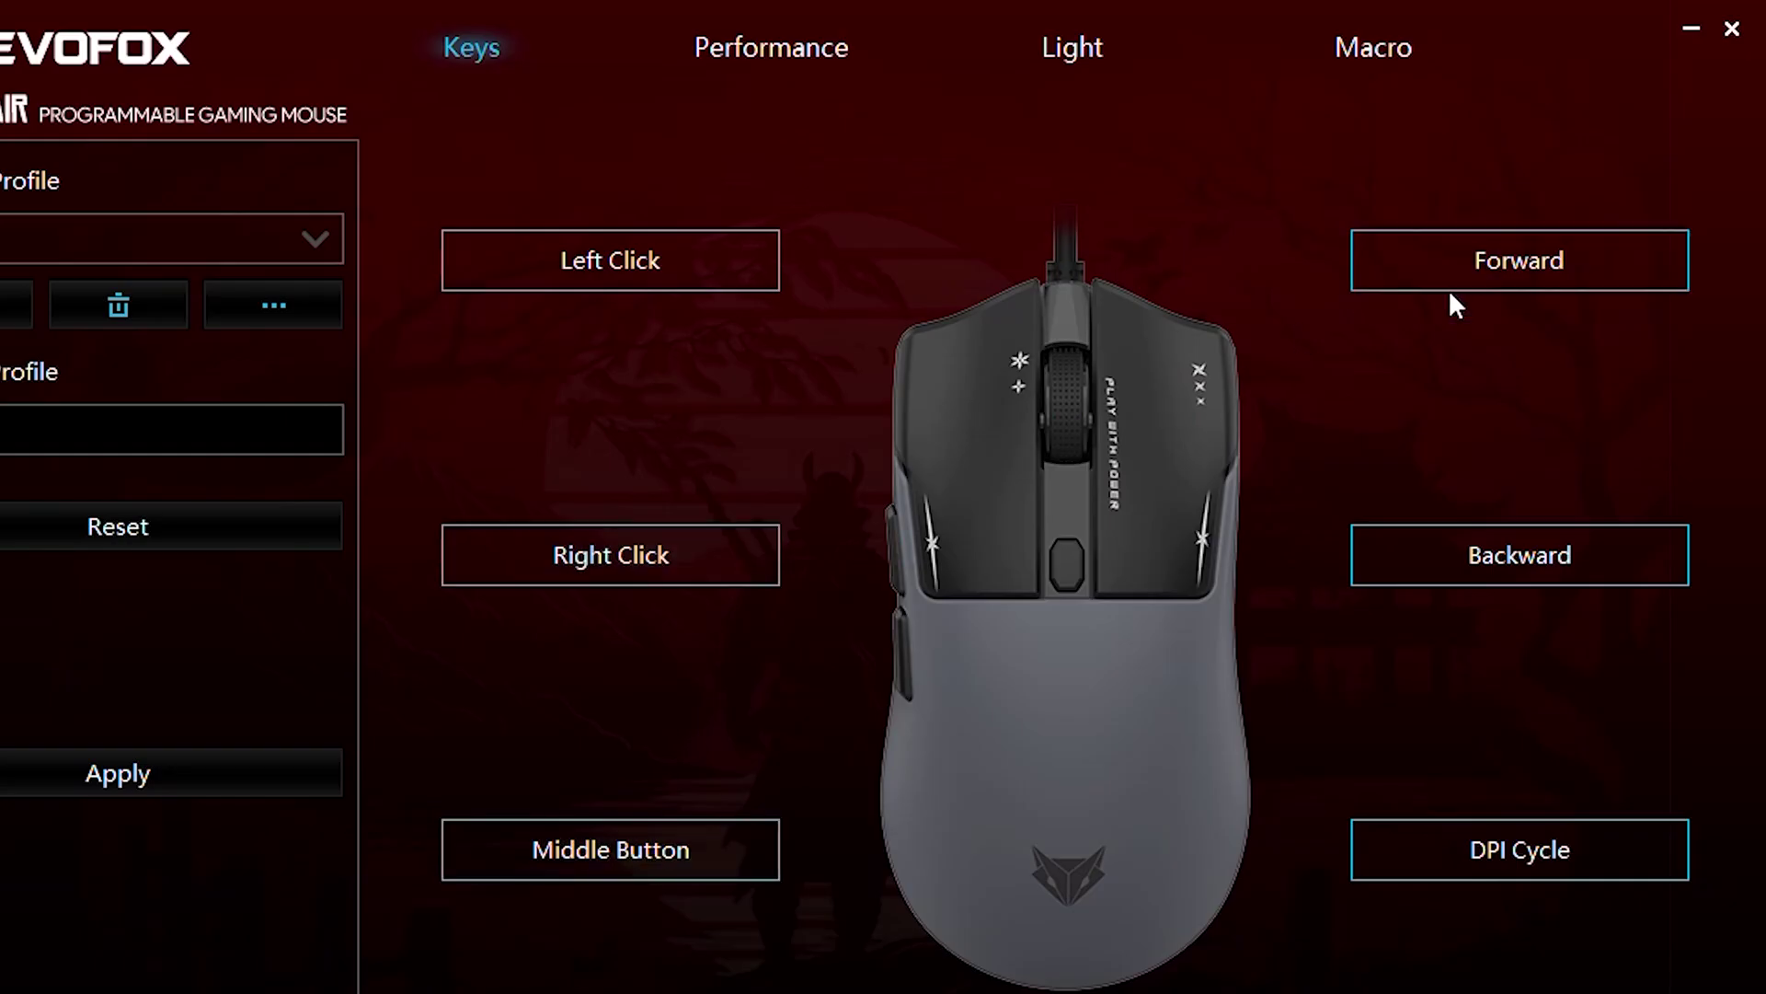
left_click(1448, 847)
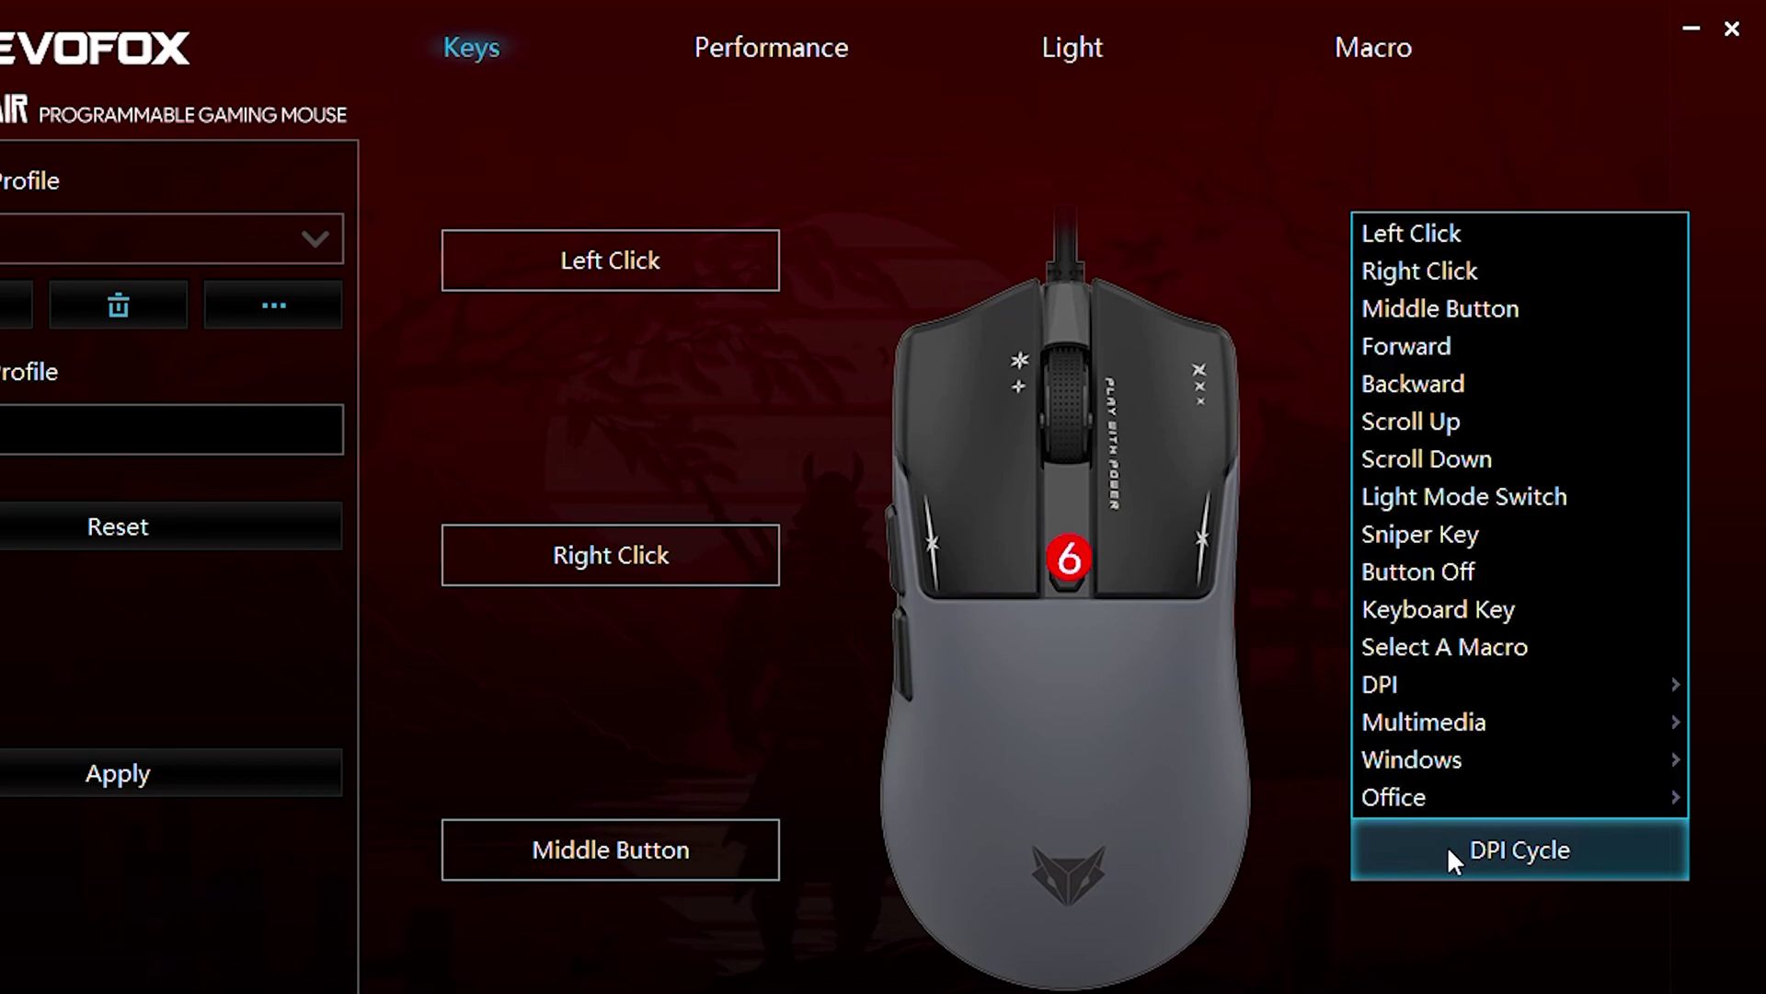
mouse_move(1435, 796)
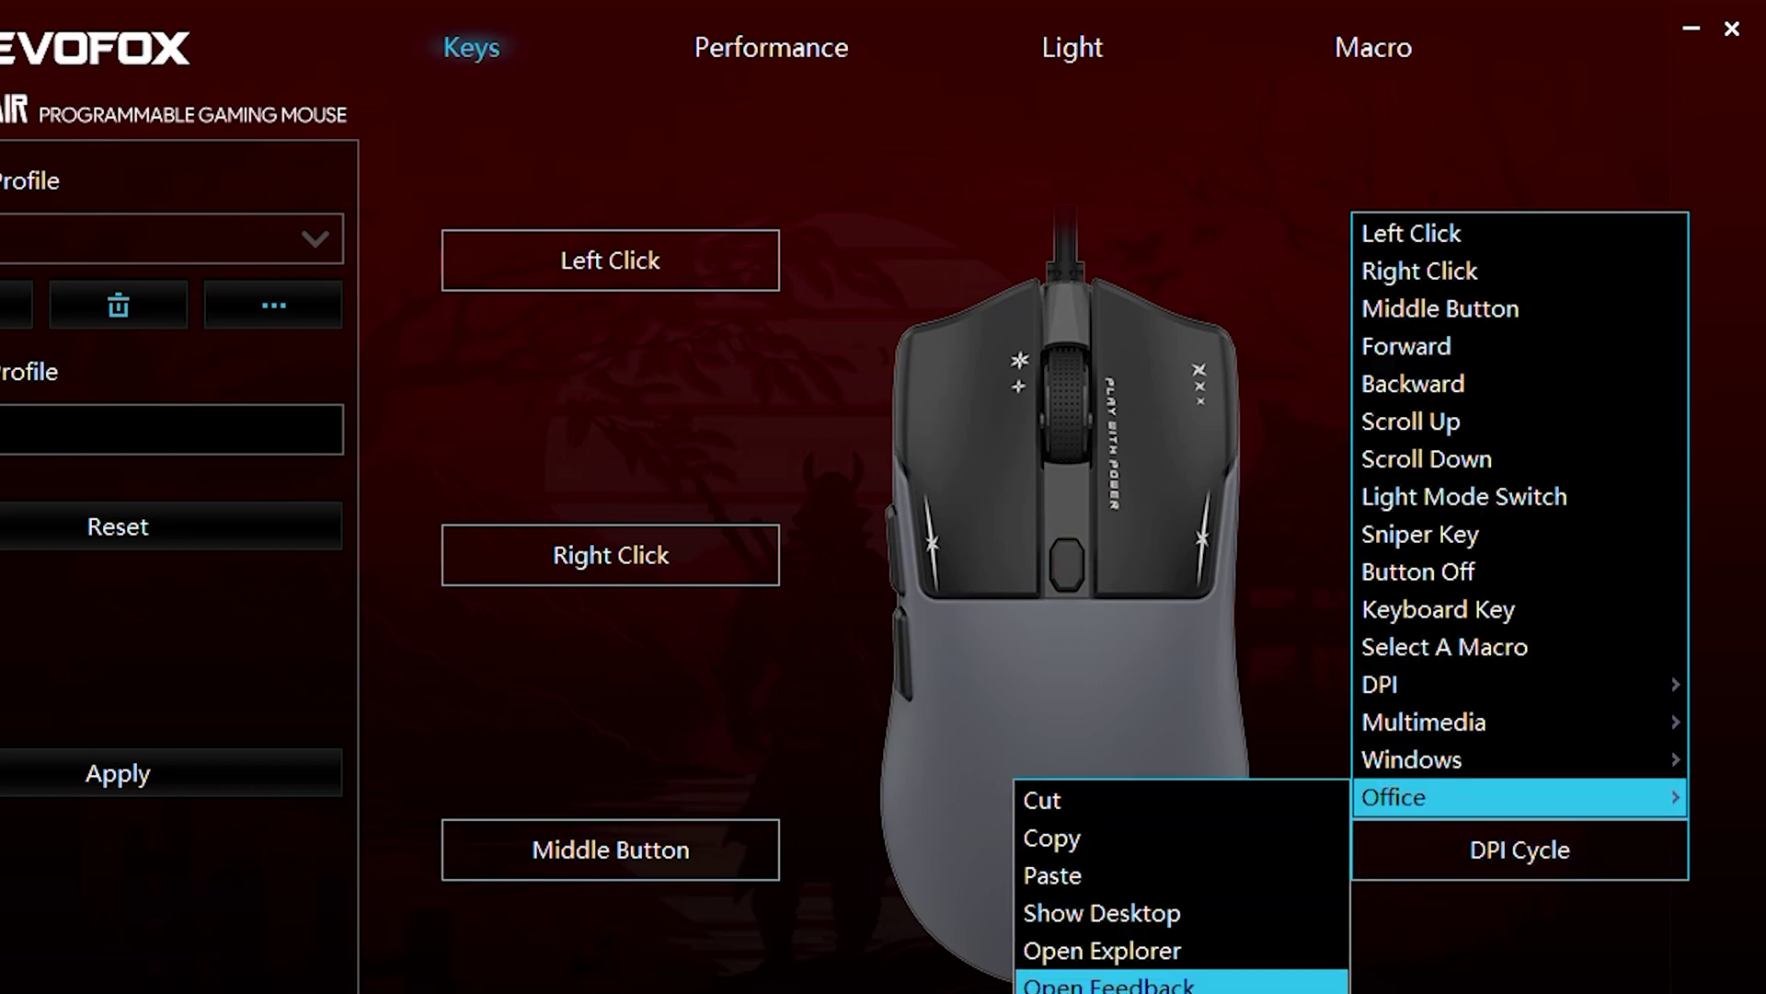
mouse_move(1406, 766)
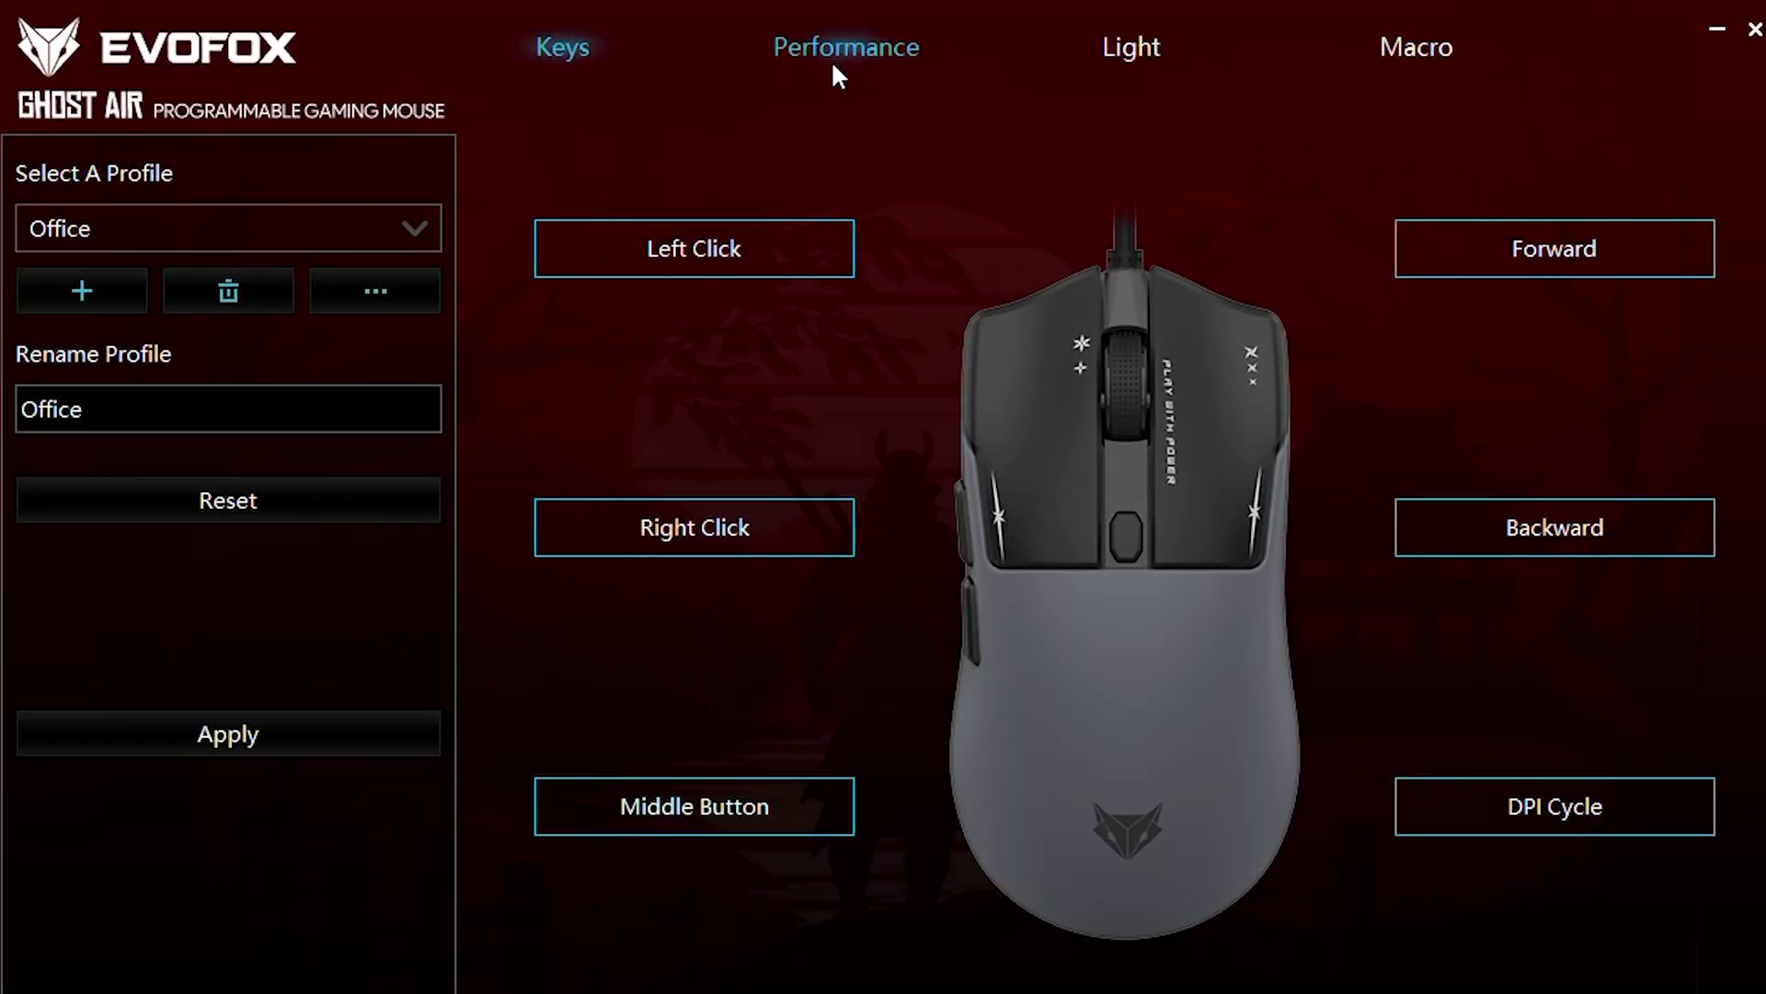
Step: Keep the DPI stage count at seven on the Performance page
left_click(835, 74)
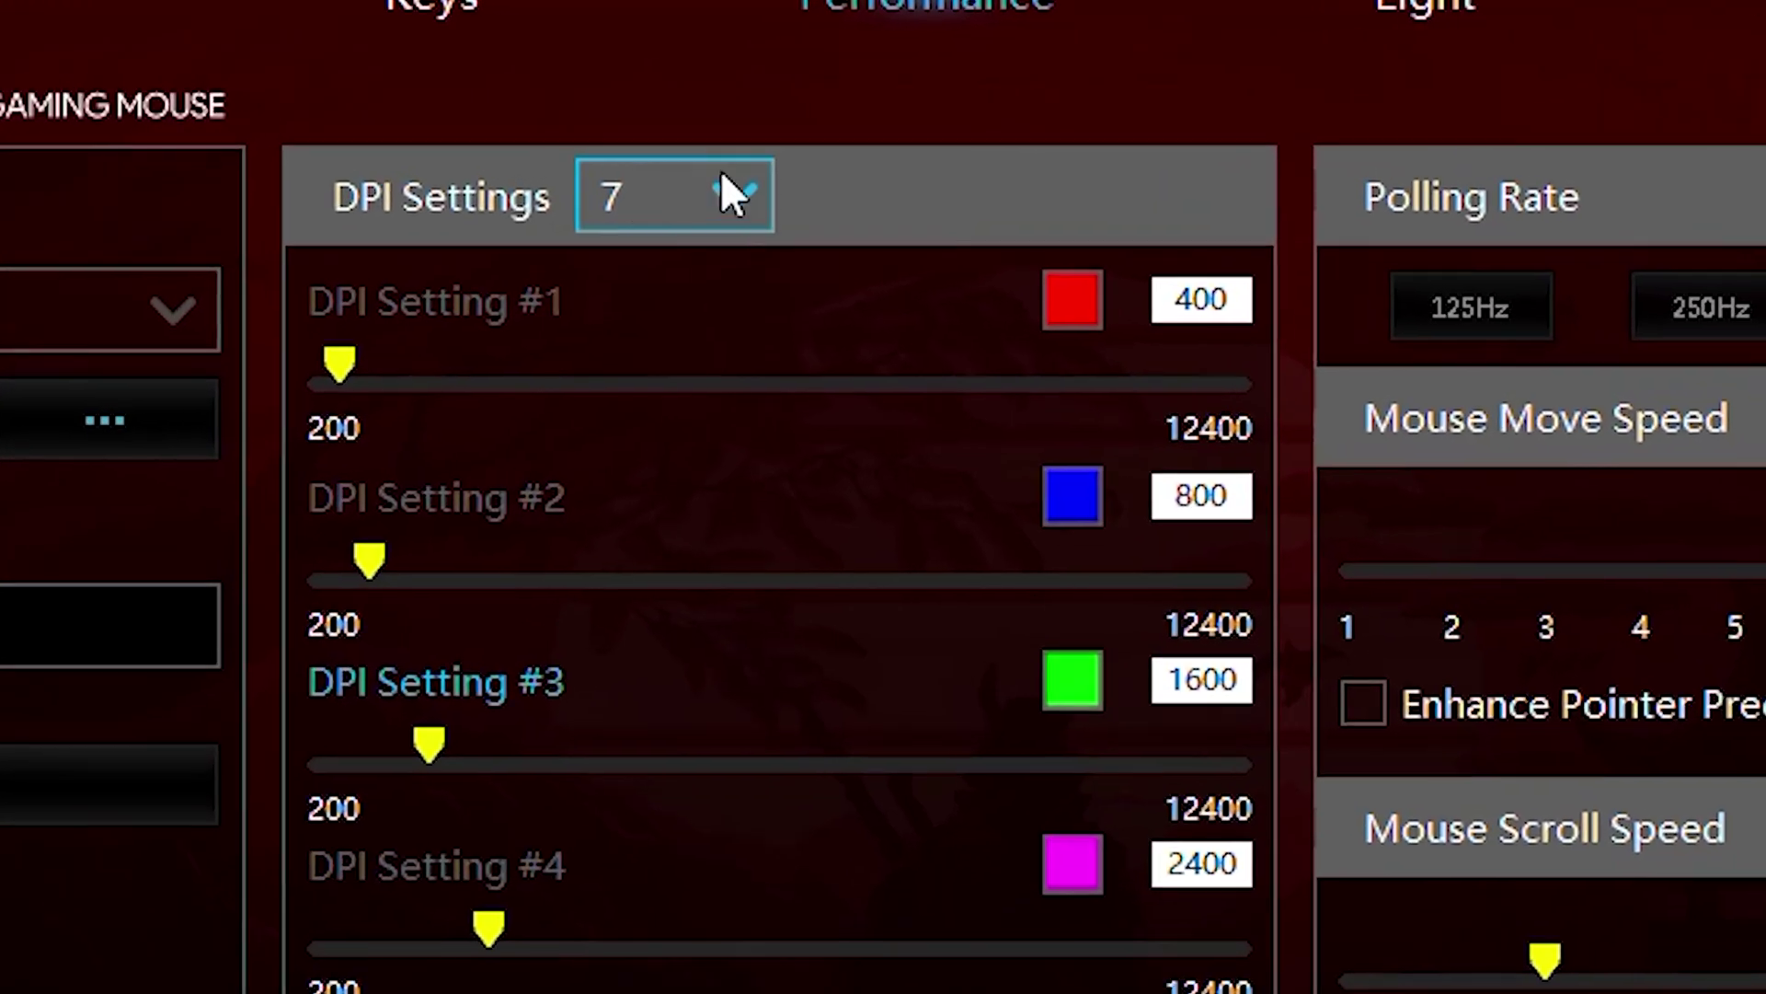
left_click(732, 147)
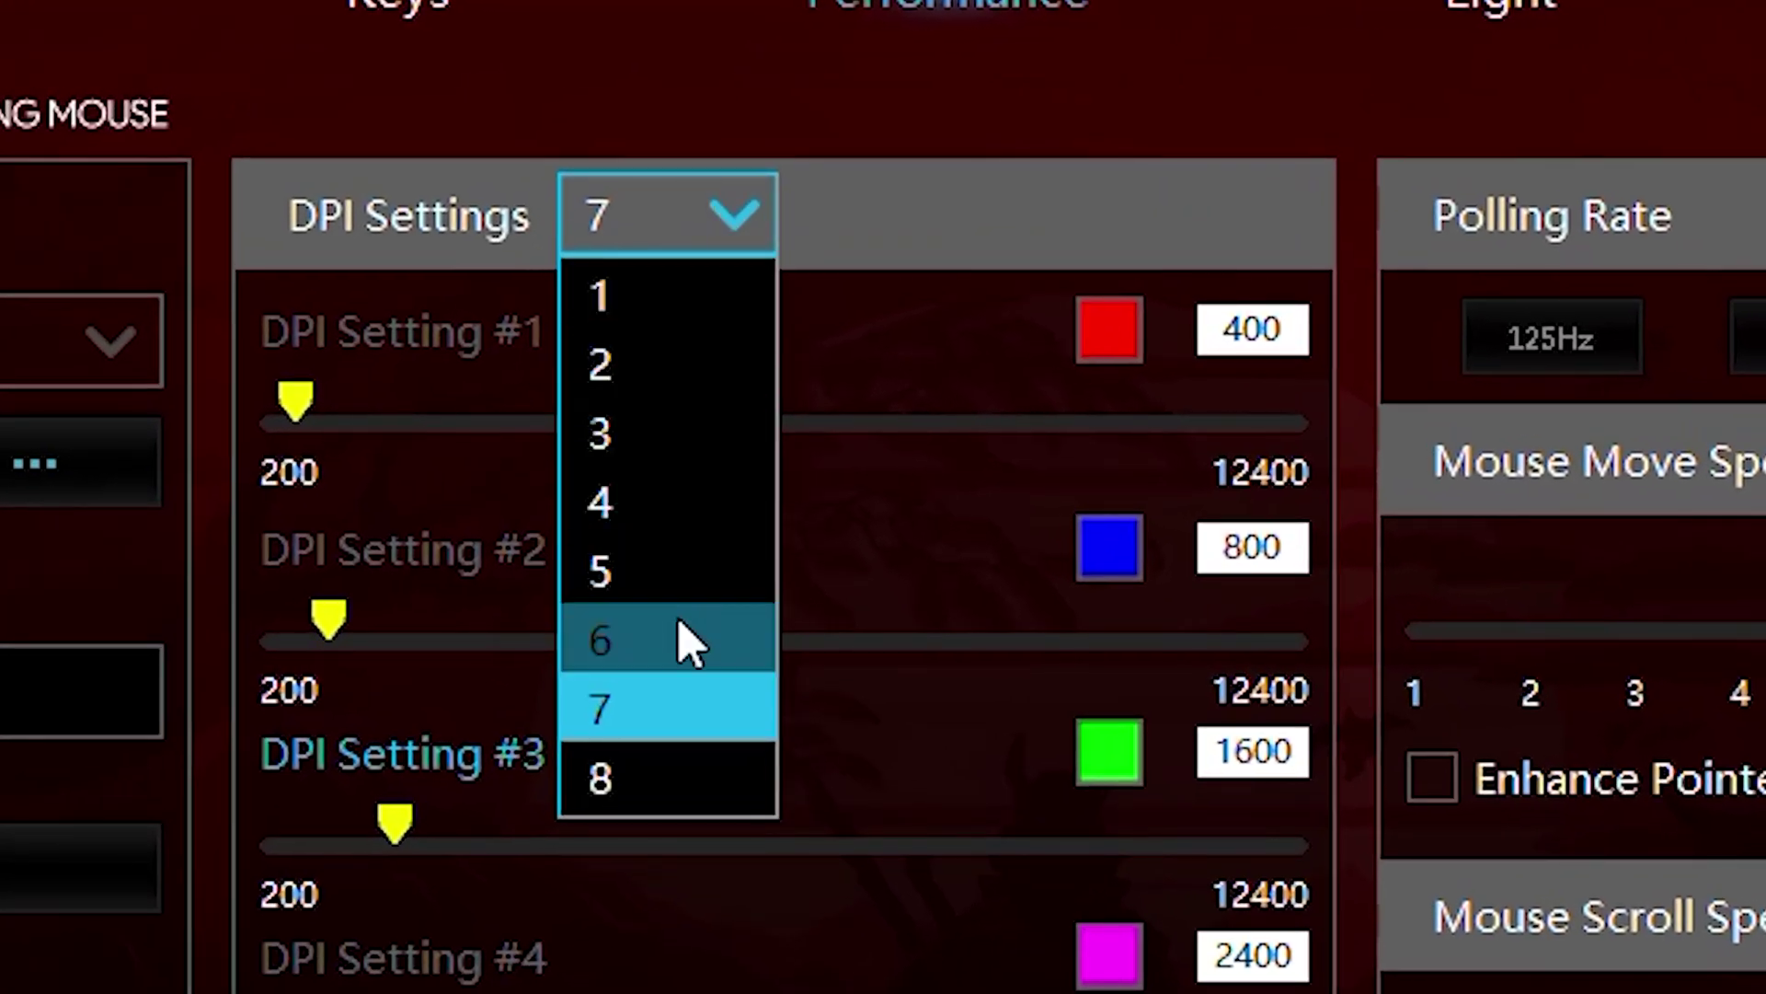
left_click(672, 232)
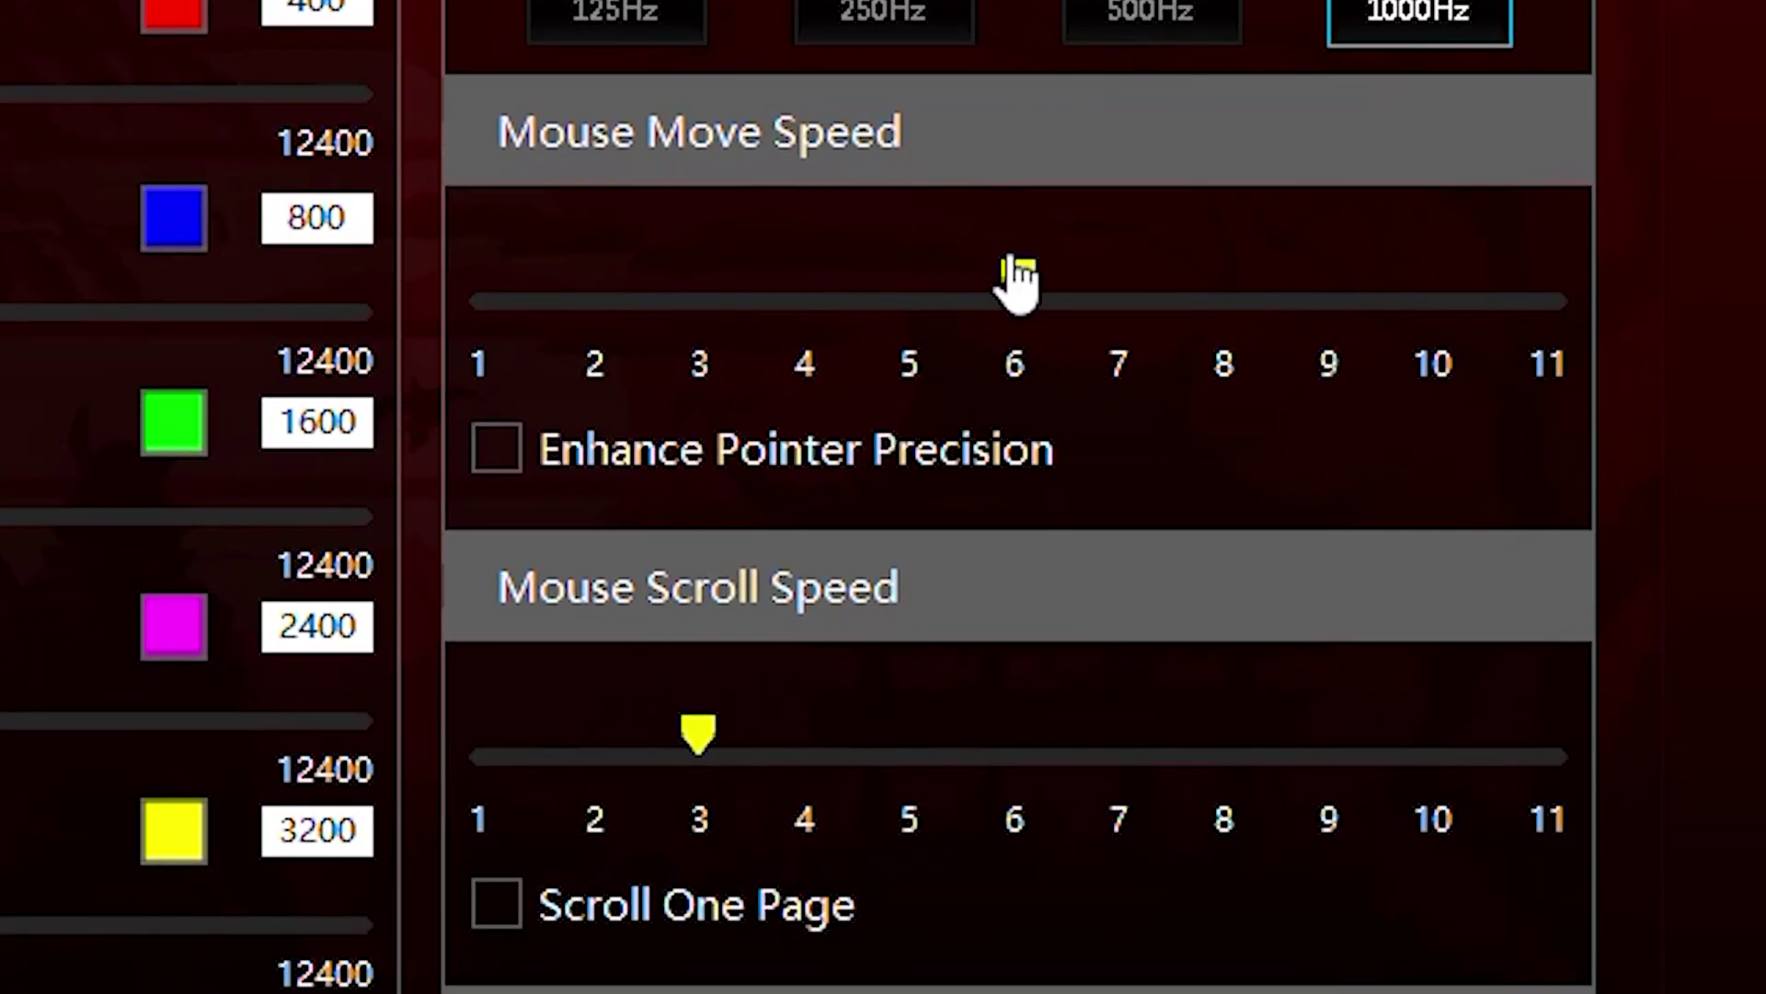
Step: Adjust the pointer speed, set scroll speed to 3, and bring up the lighting settings
left_click_drag(490, 285, 1013, 287)
mouse_move(698, 736)
left_mouse_down()
mouse_move(445, 756)
mouse_move(948, 773)
mouse_move(707, 760)
left_mouse_up()
left_click(495, 905)
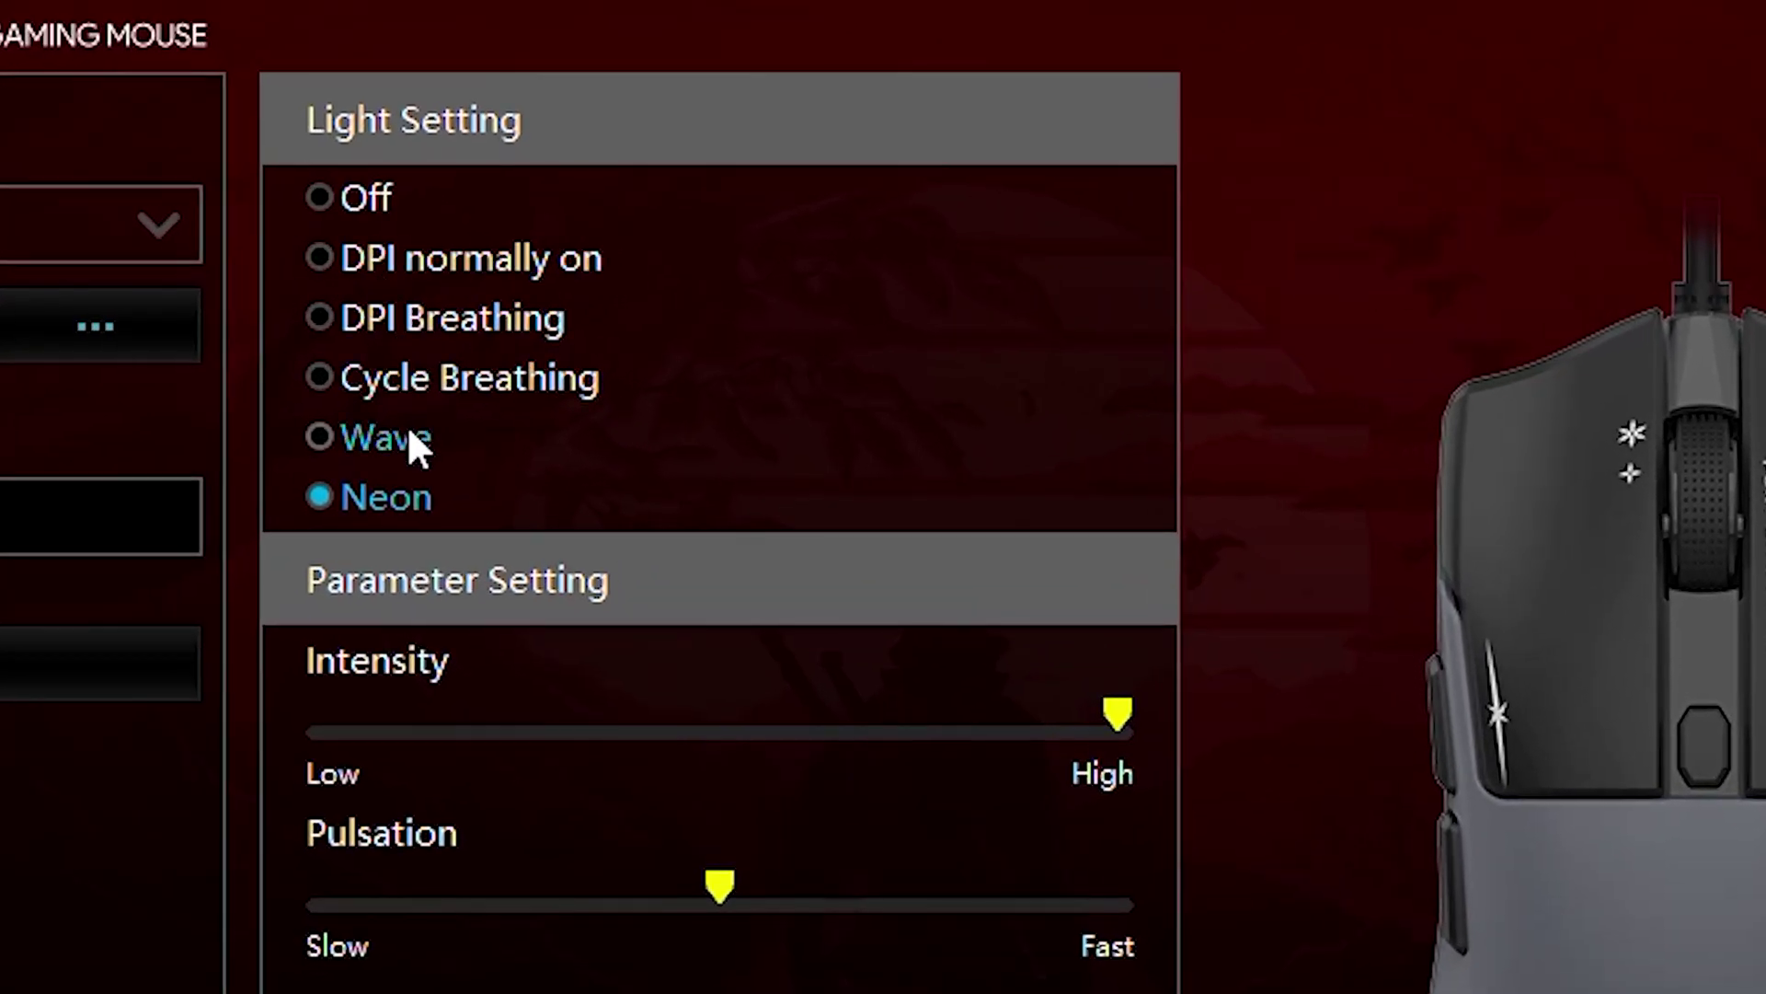
Step: Switch lighting to DPI normally on mode and raise intensity to High
left_click(407, 262)
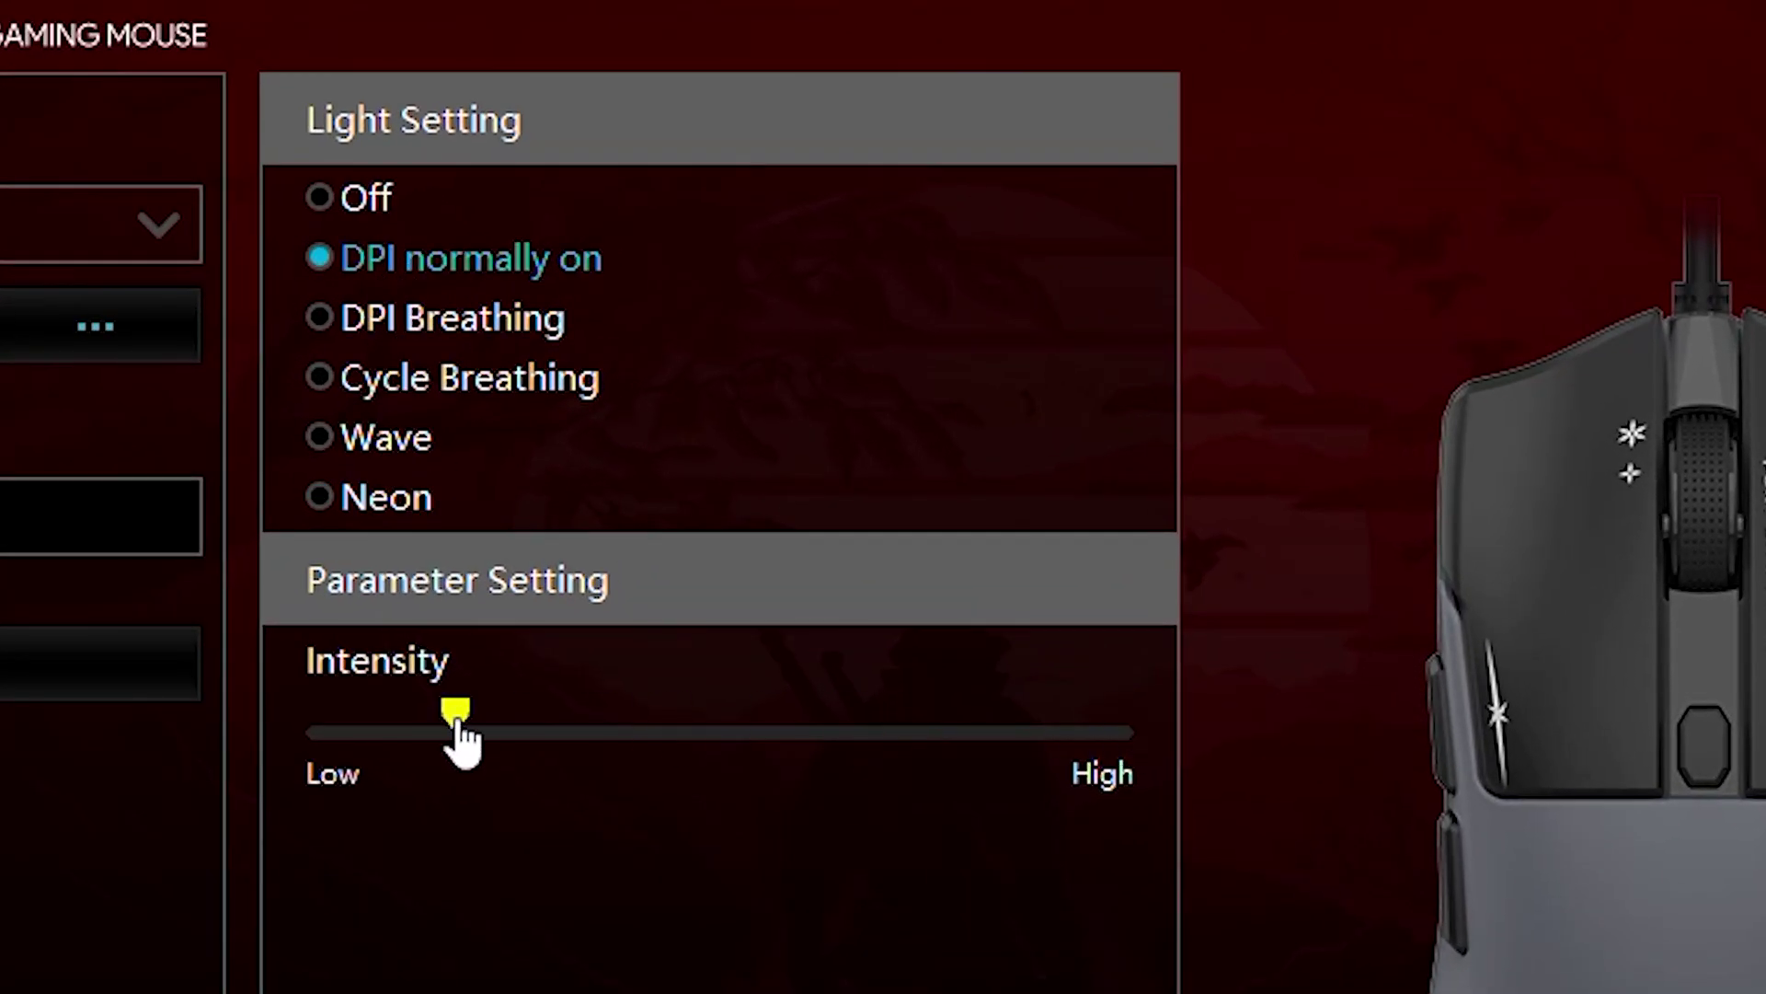
left_click_drag(1049, 750, 1117, 743)
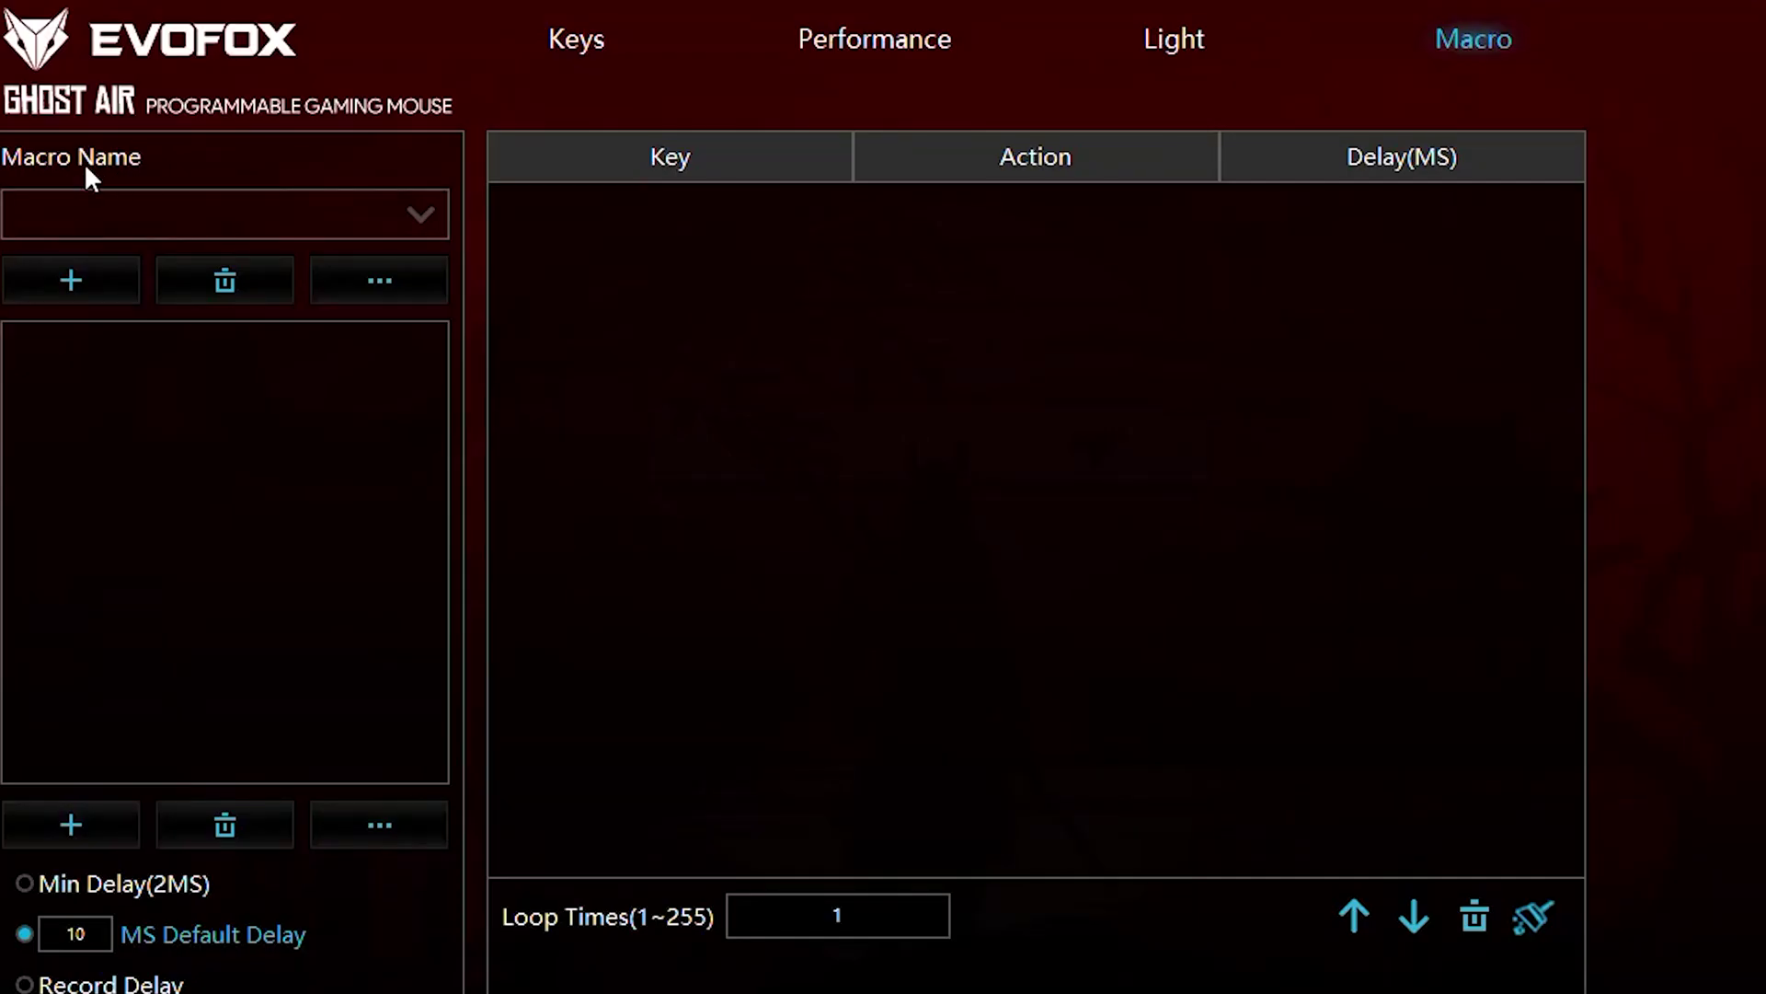
Step: Create macro folder 'MK X' and add an empty macro named 'SCORPION' inside it
left_click(71, 282)
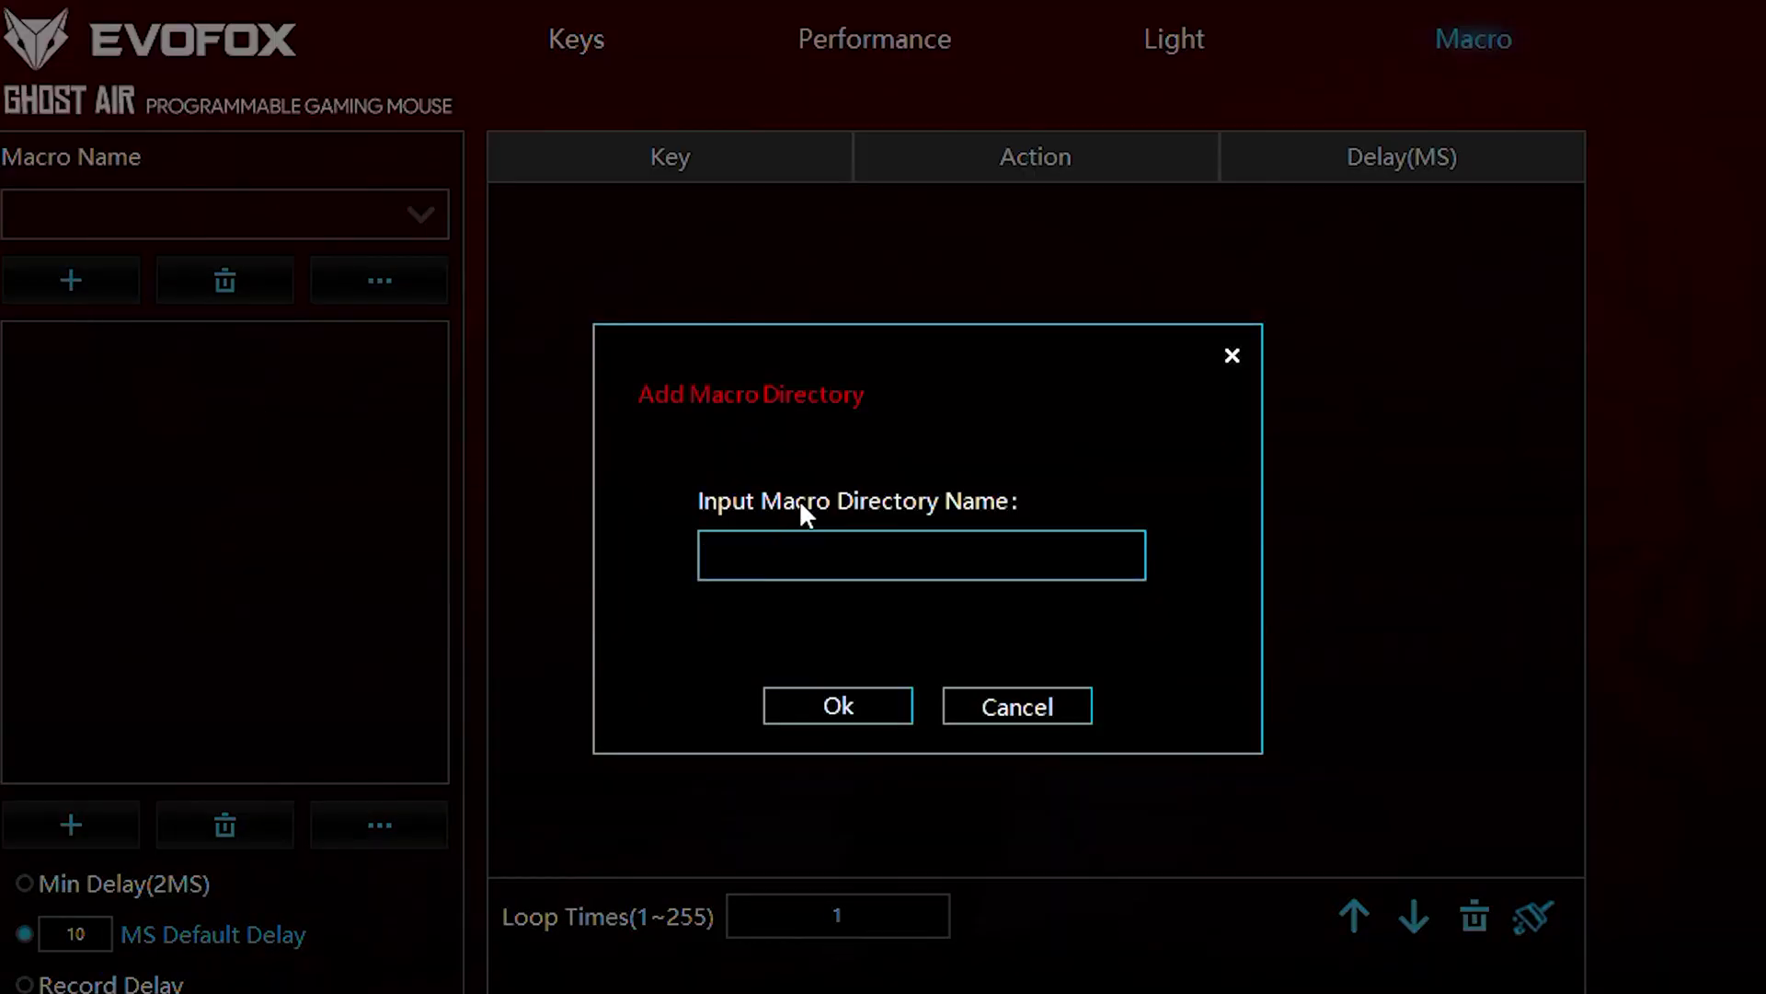
type("MK X")
left_click(853, 711)
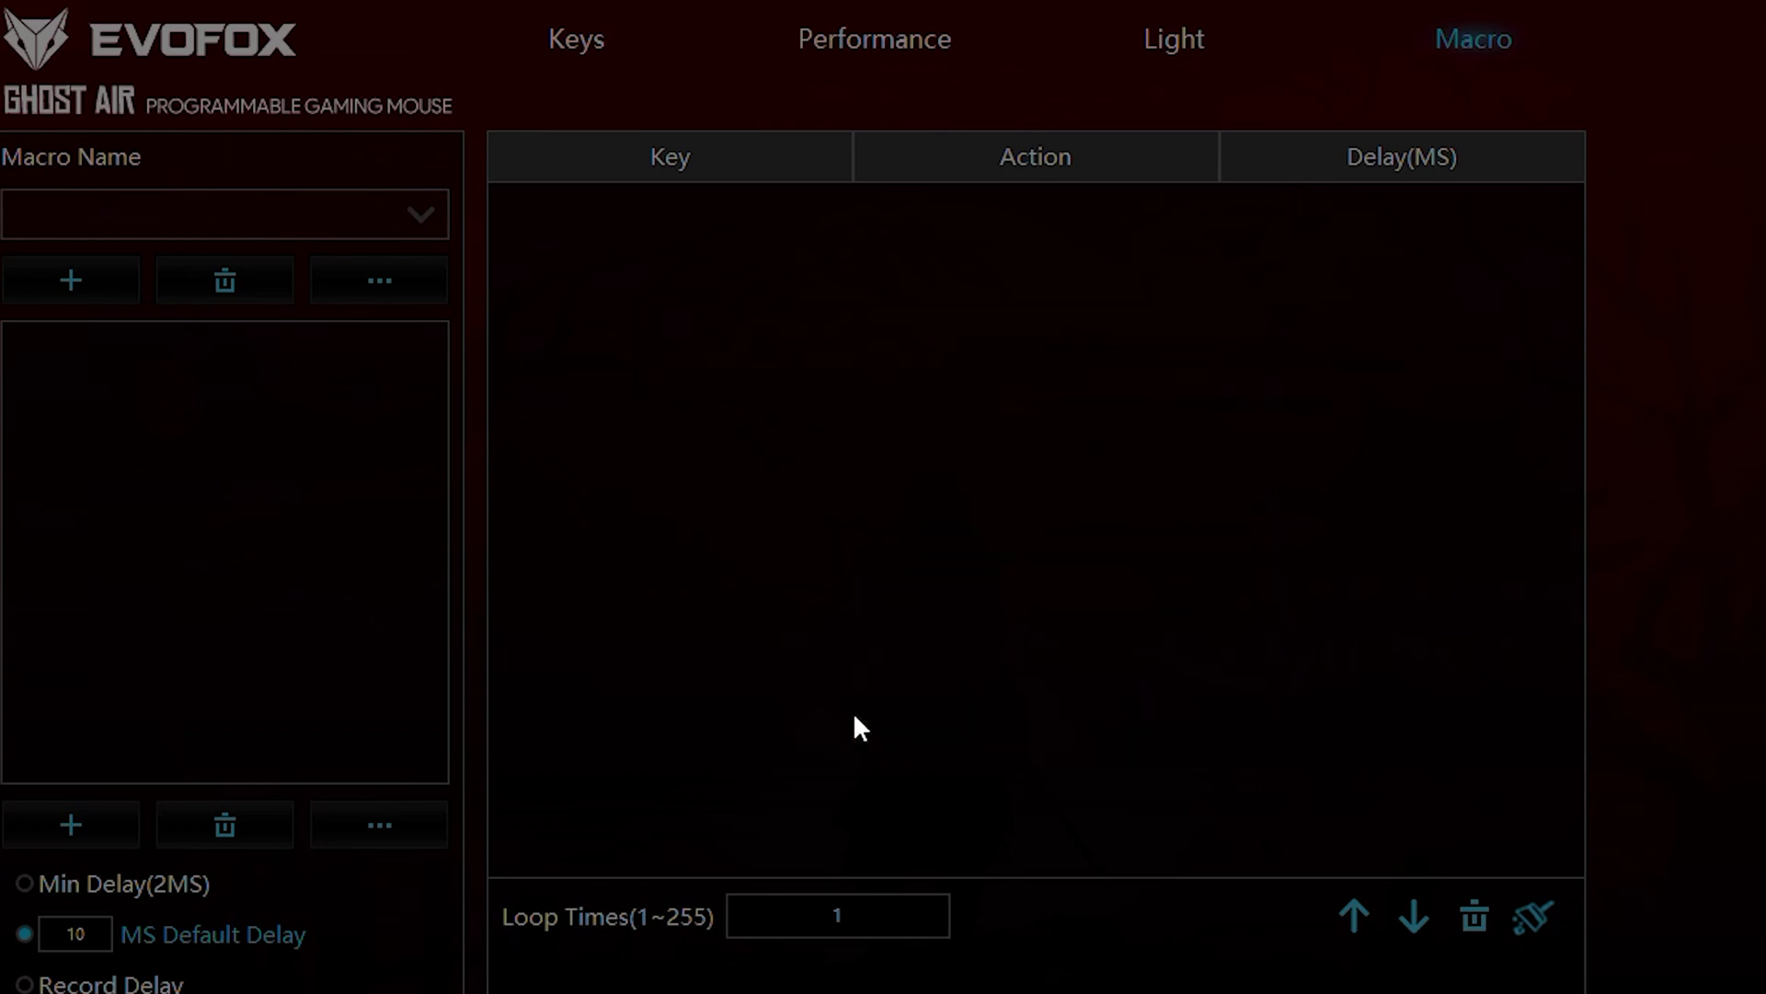
left_click(72, 825)
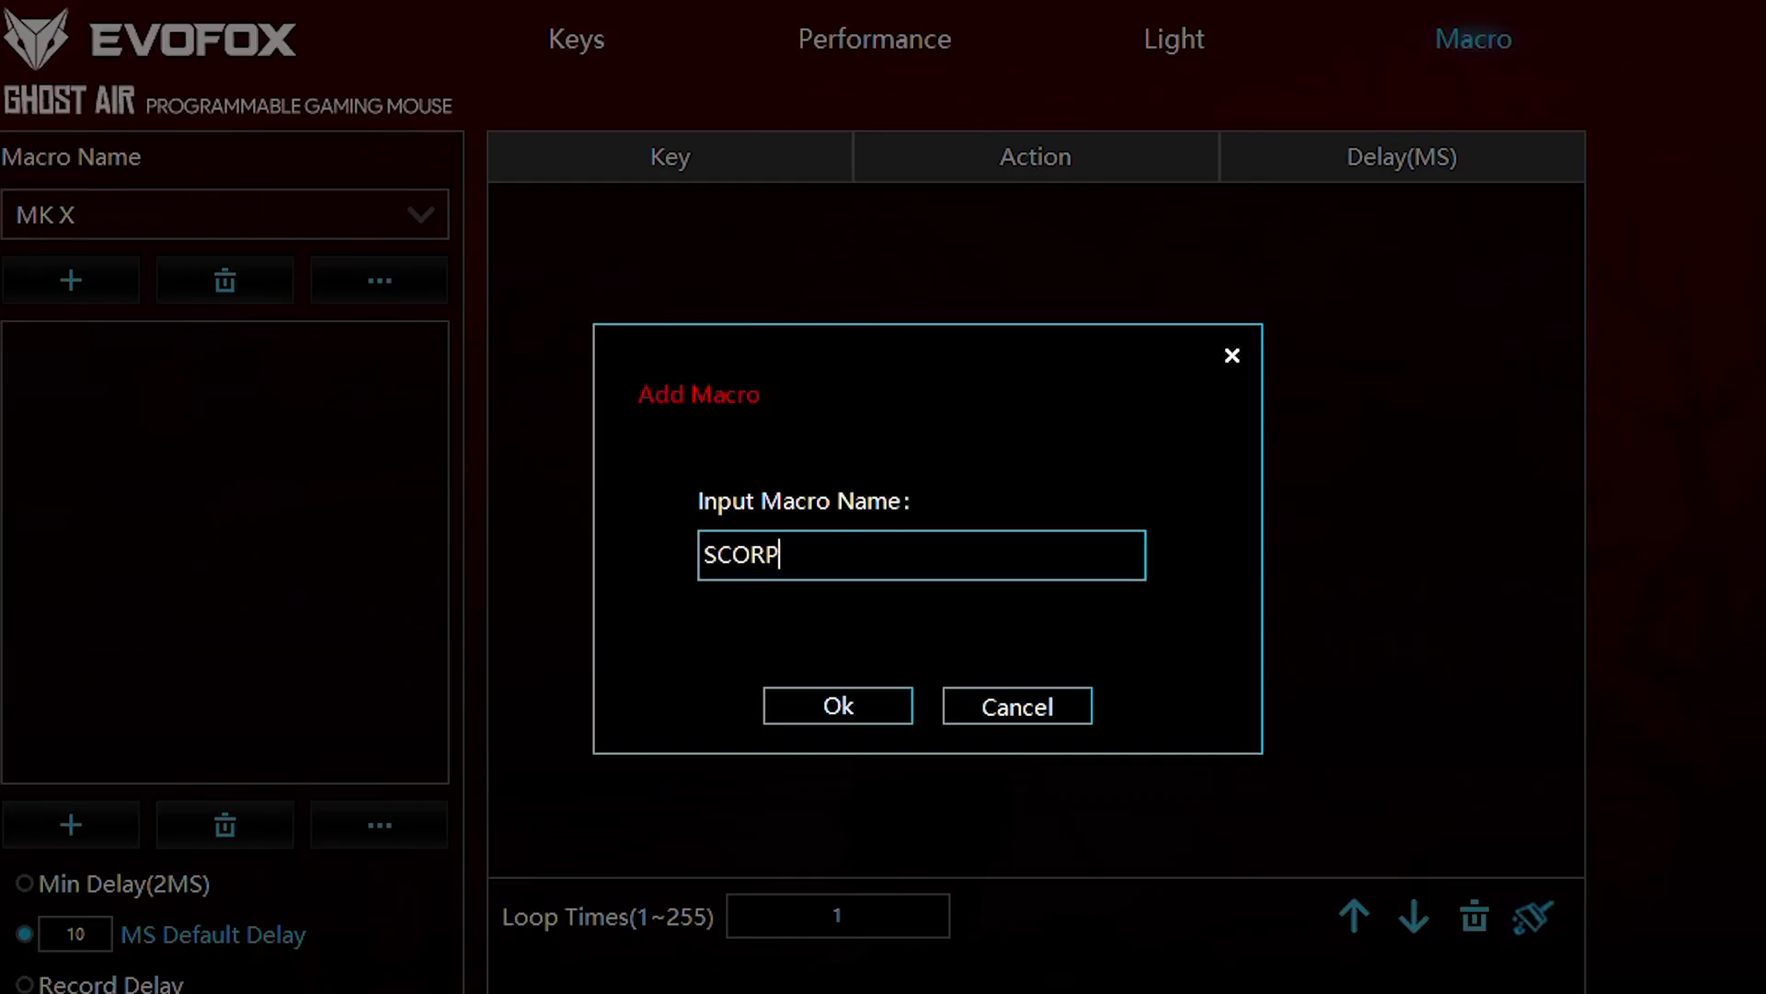
left_click(867, 701)
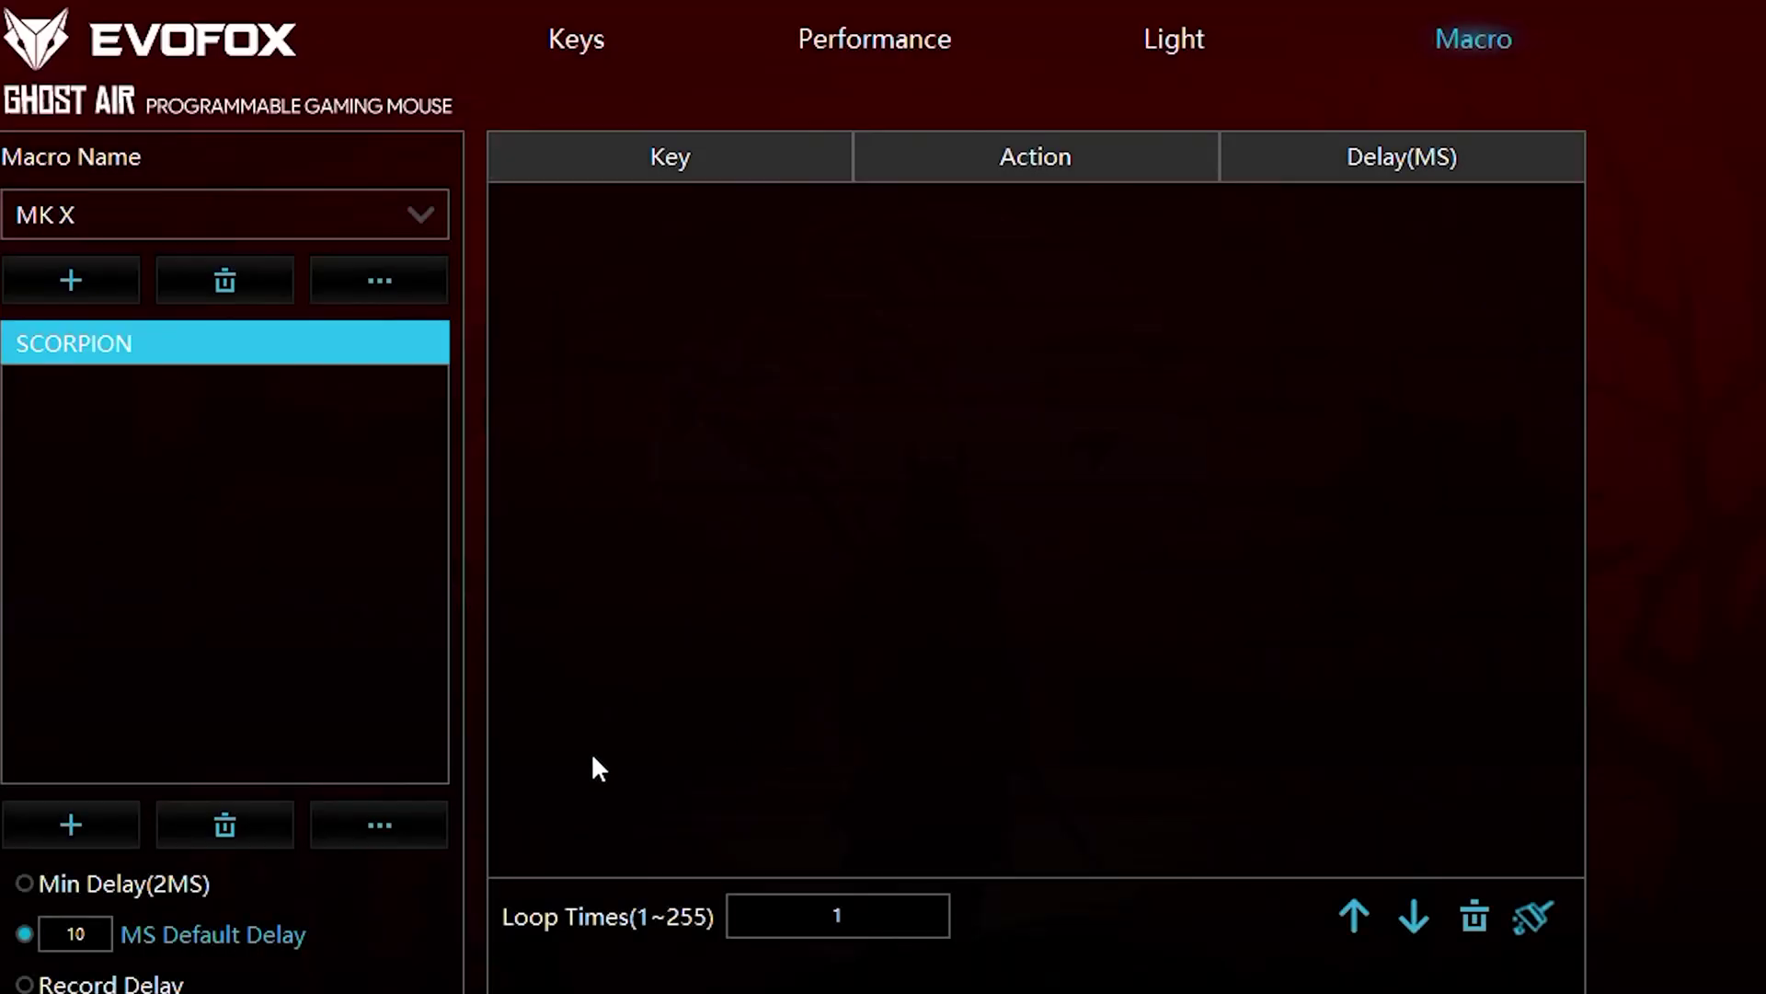
Step: Record W, A, S and D keystrokes into the SCORPION macro
left_click(76, 952)
key("w")
key("a")
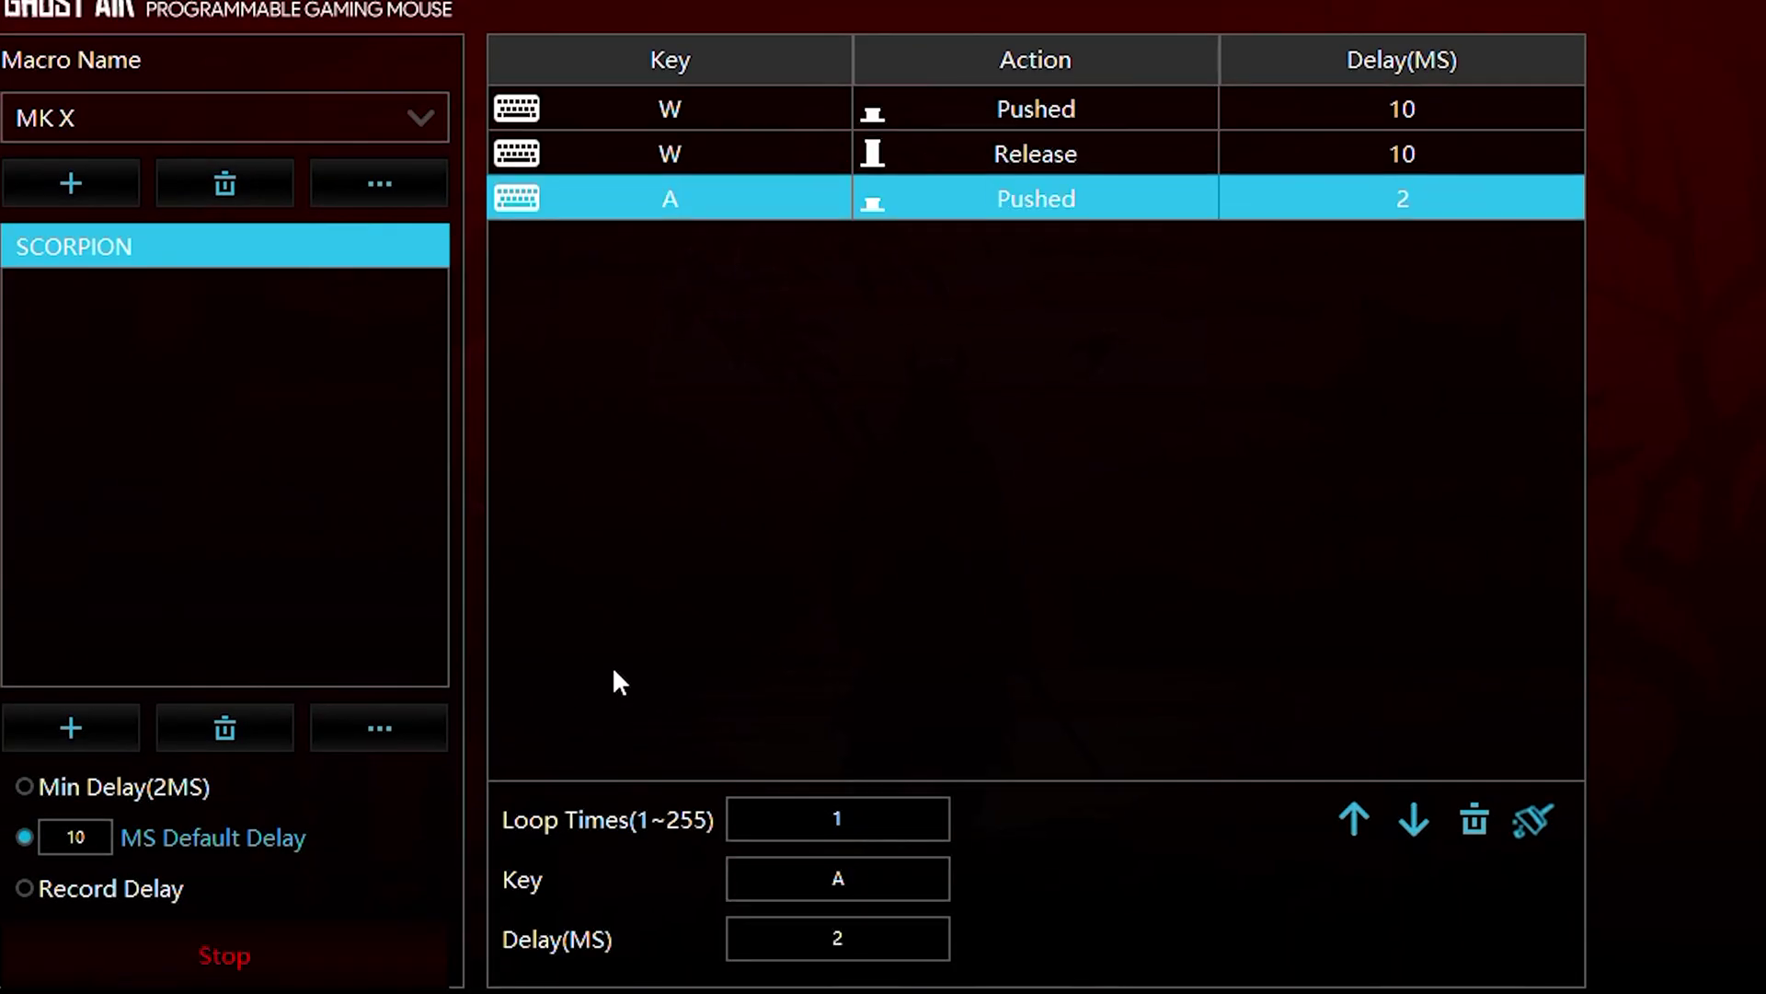
key("s")
key("d")
left_click(184, 956)
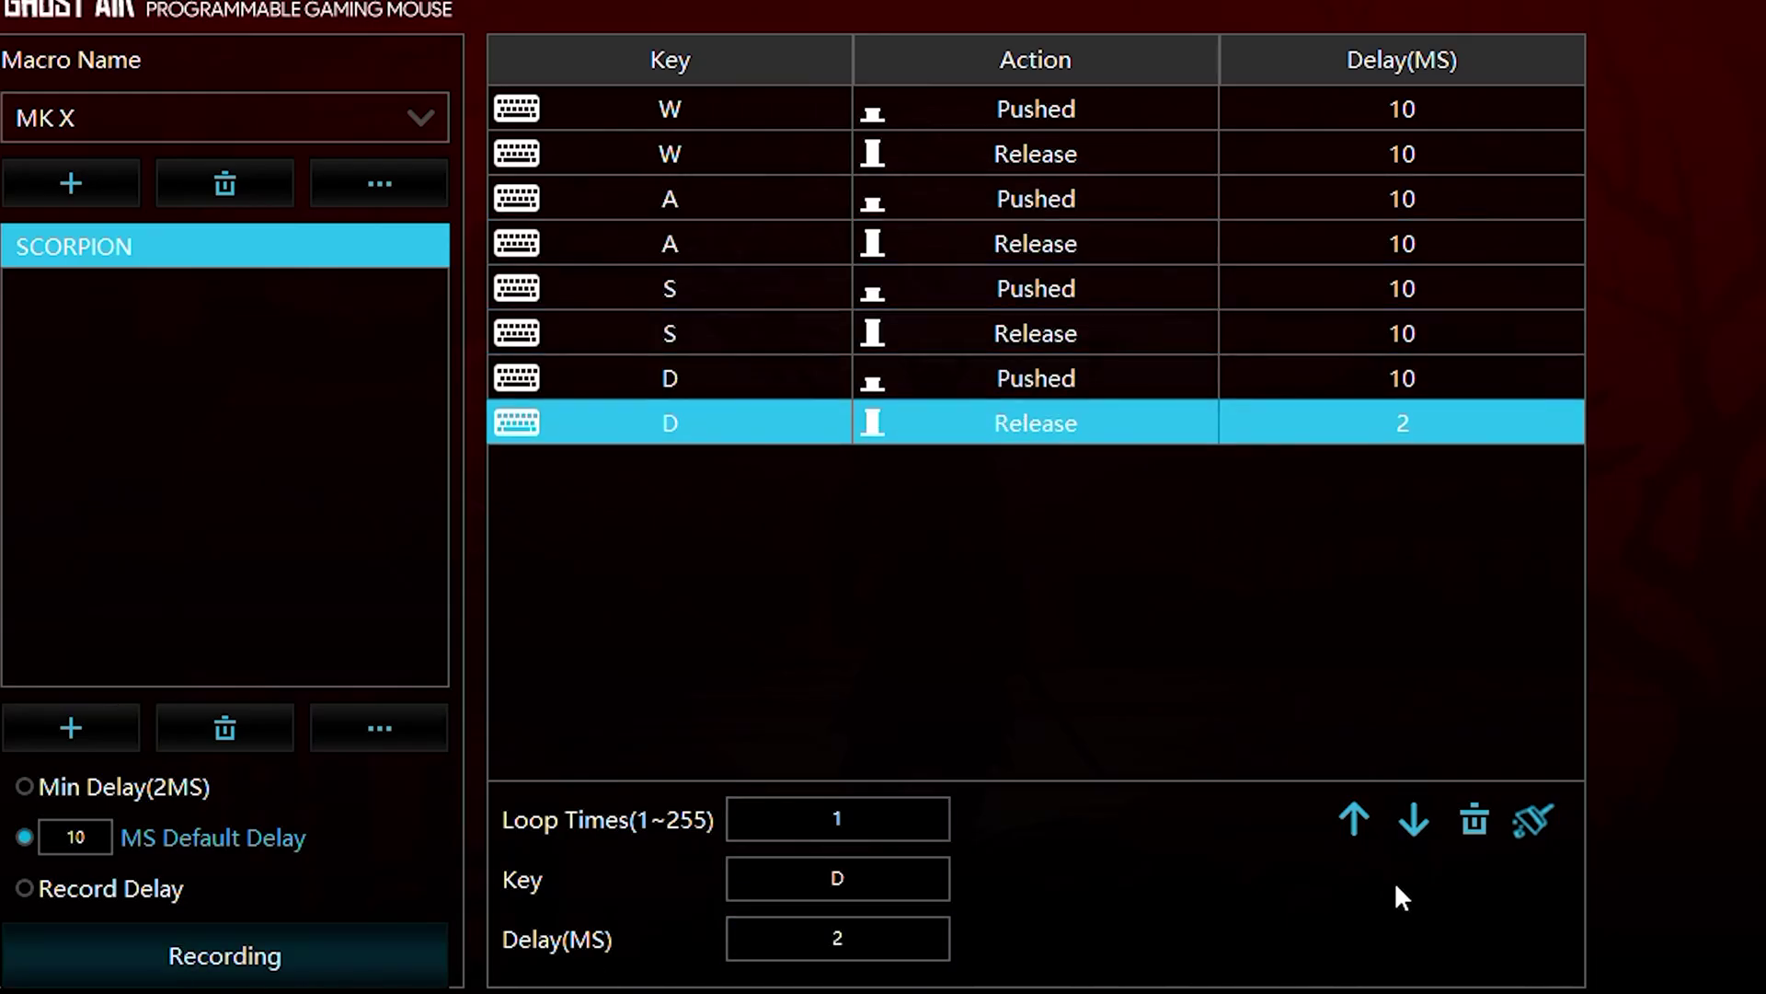
Step: Reposition the D release step in the list and open SCORPION's options
left_click(1354, 819)
left_click(1354, 819)
left_click(1354, 819)
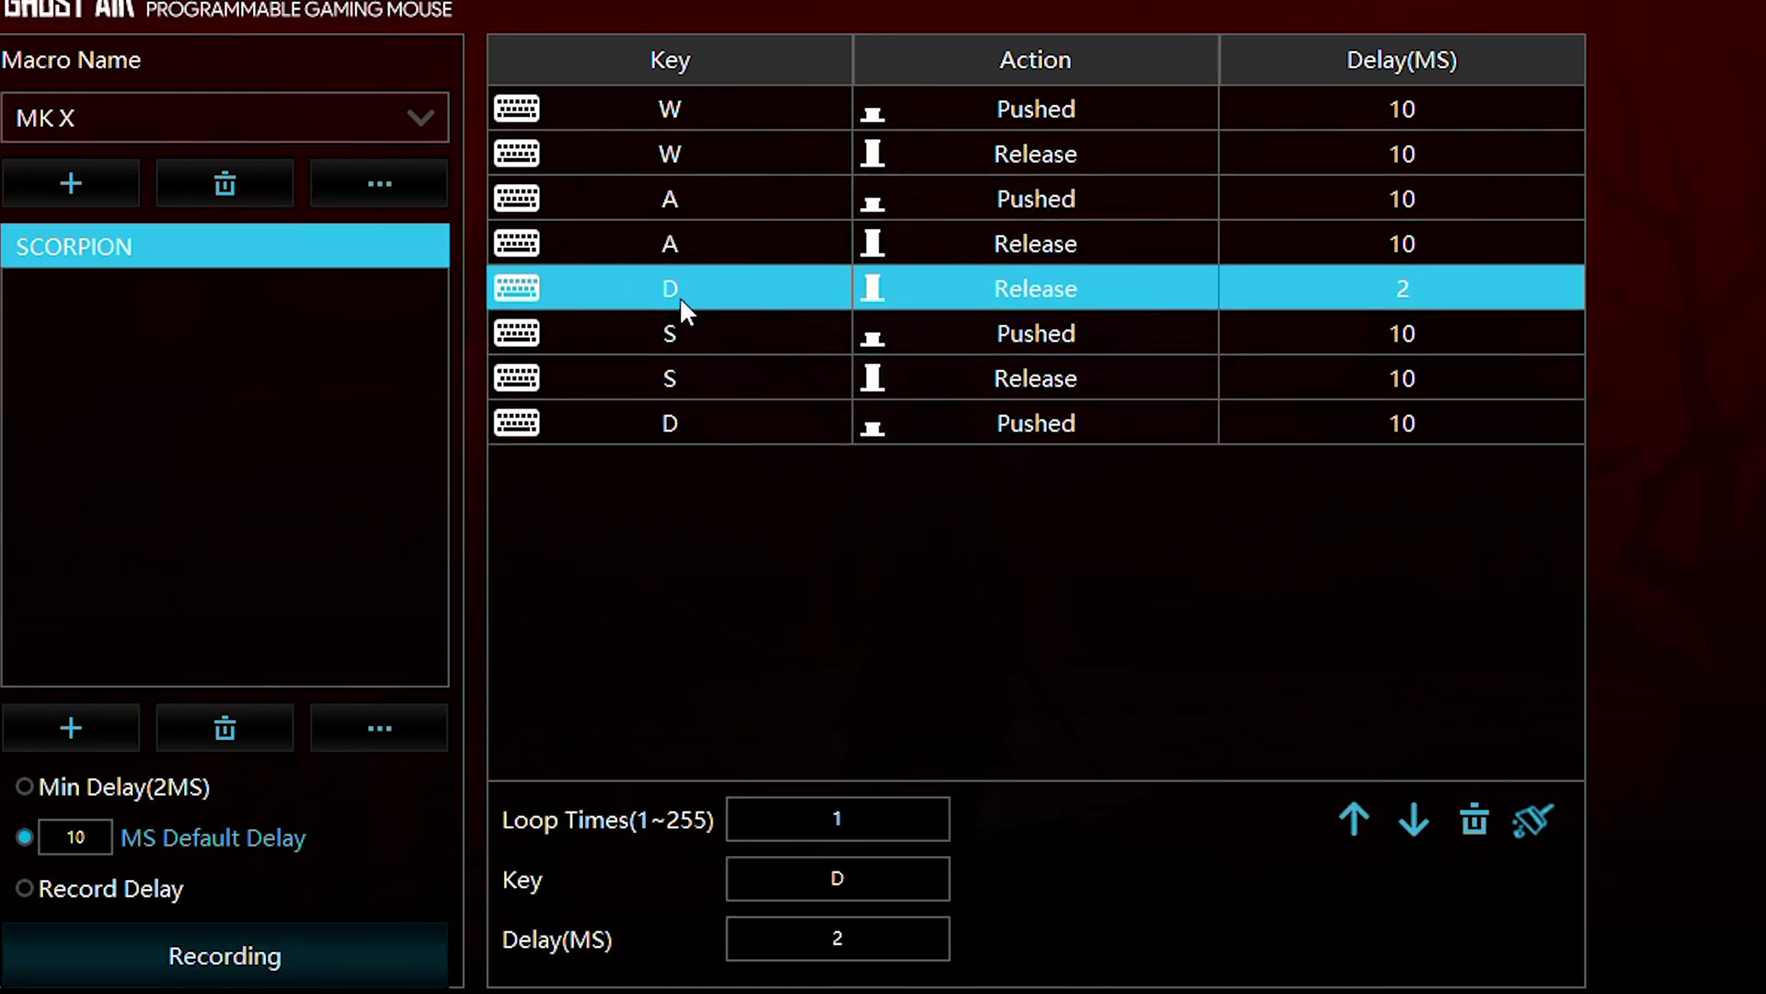
left_click(1425, 822)
left_click(1424, 821)
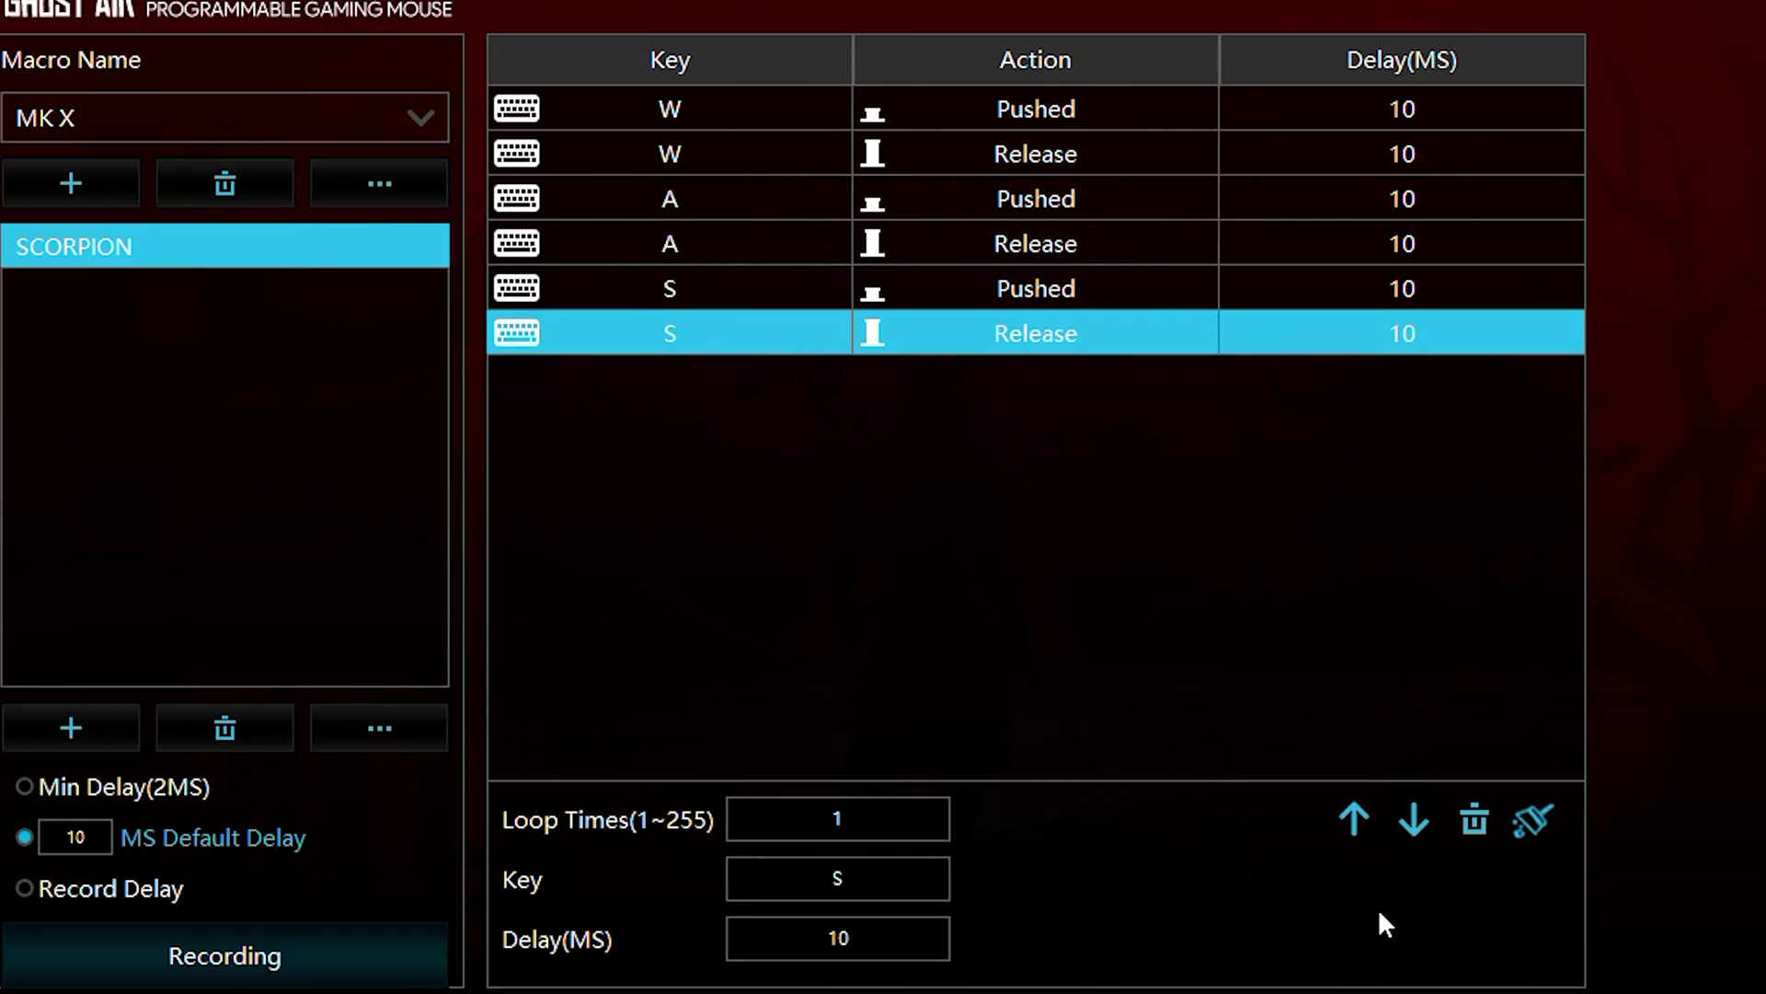
left_click(380, 184)
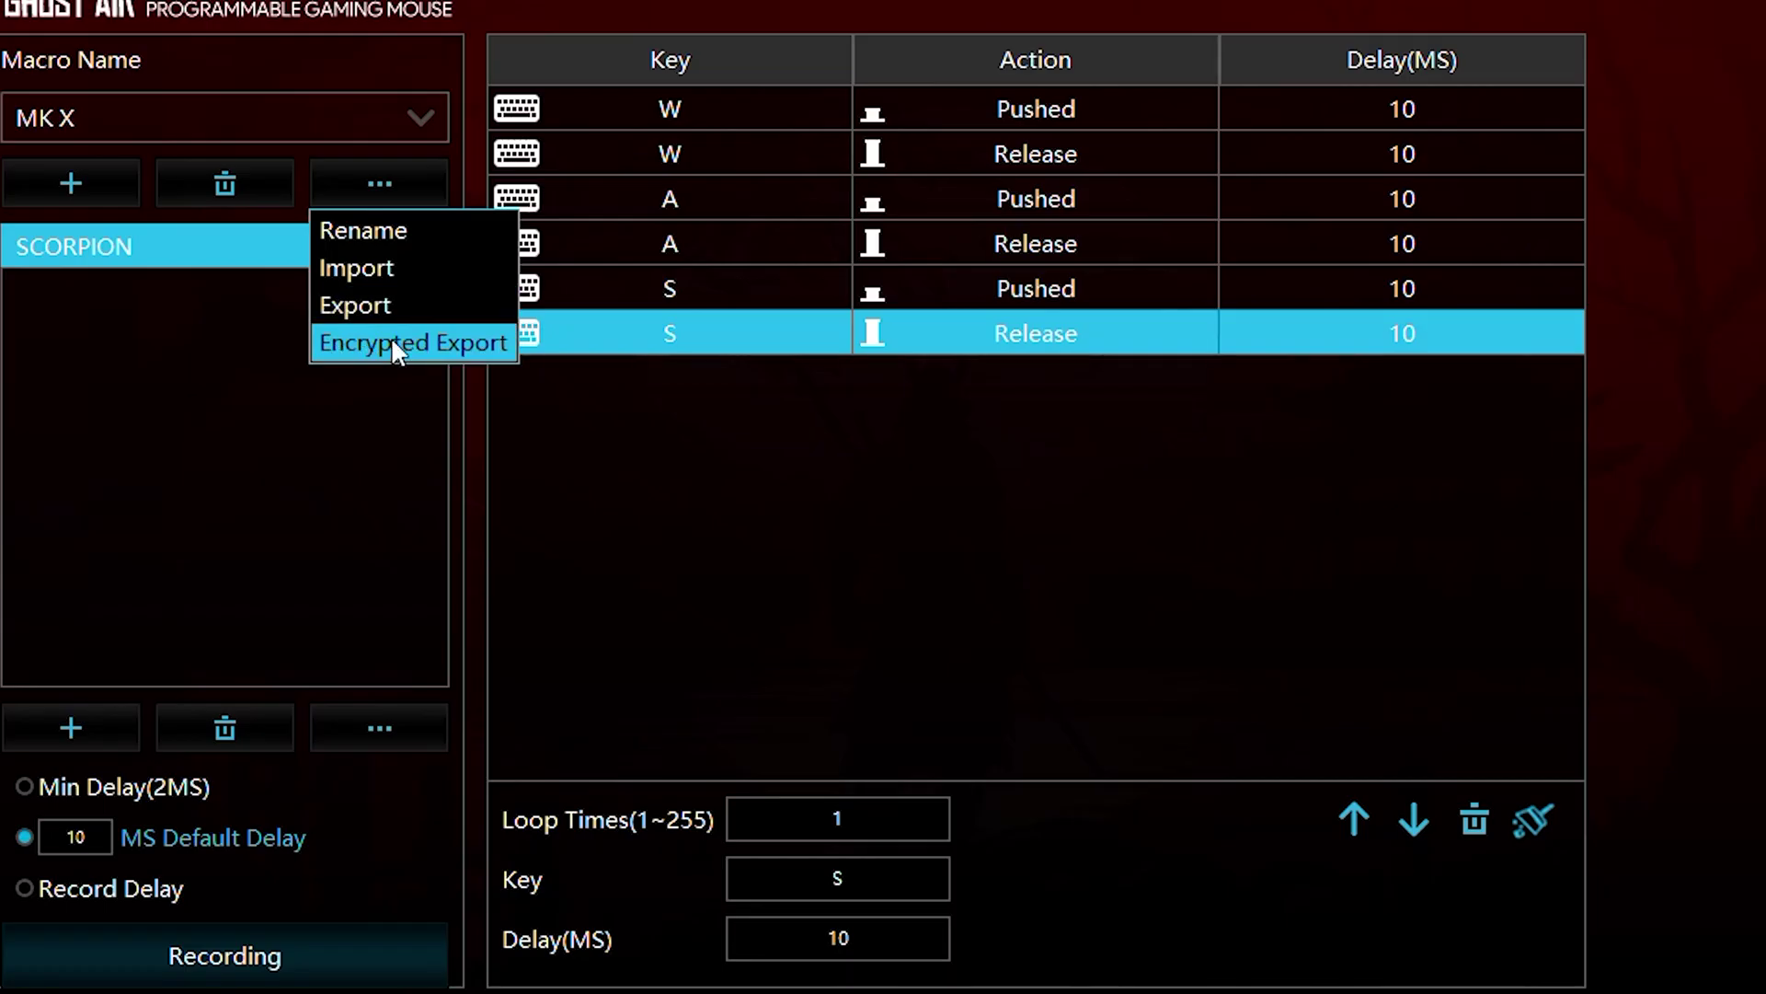
Step: On the Keys page, set DPI + to Select A Macro and choose MK X › SCORPION
left_click(575, 2)
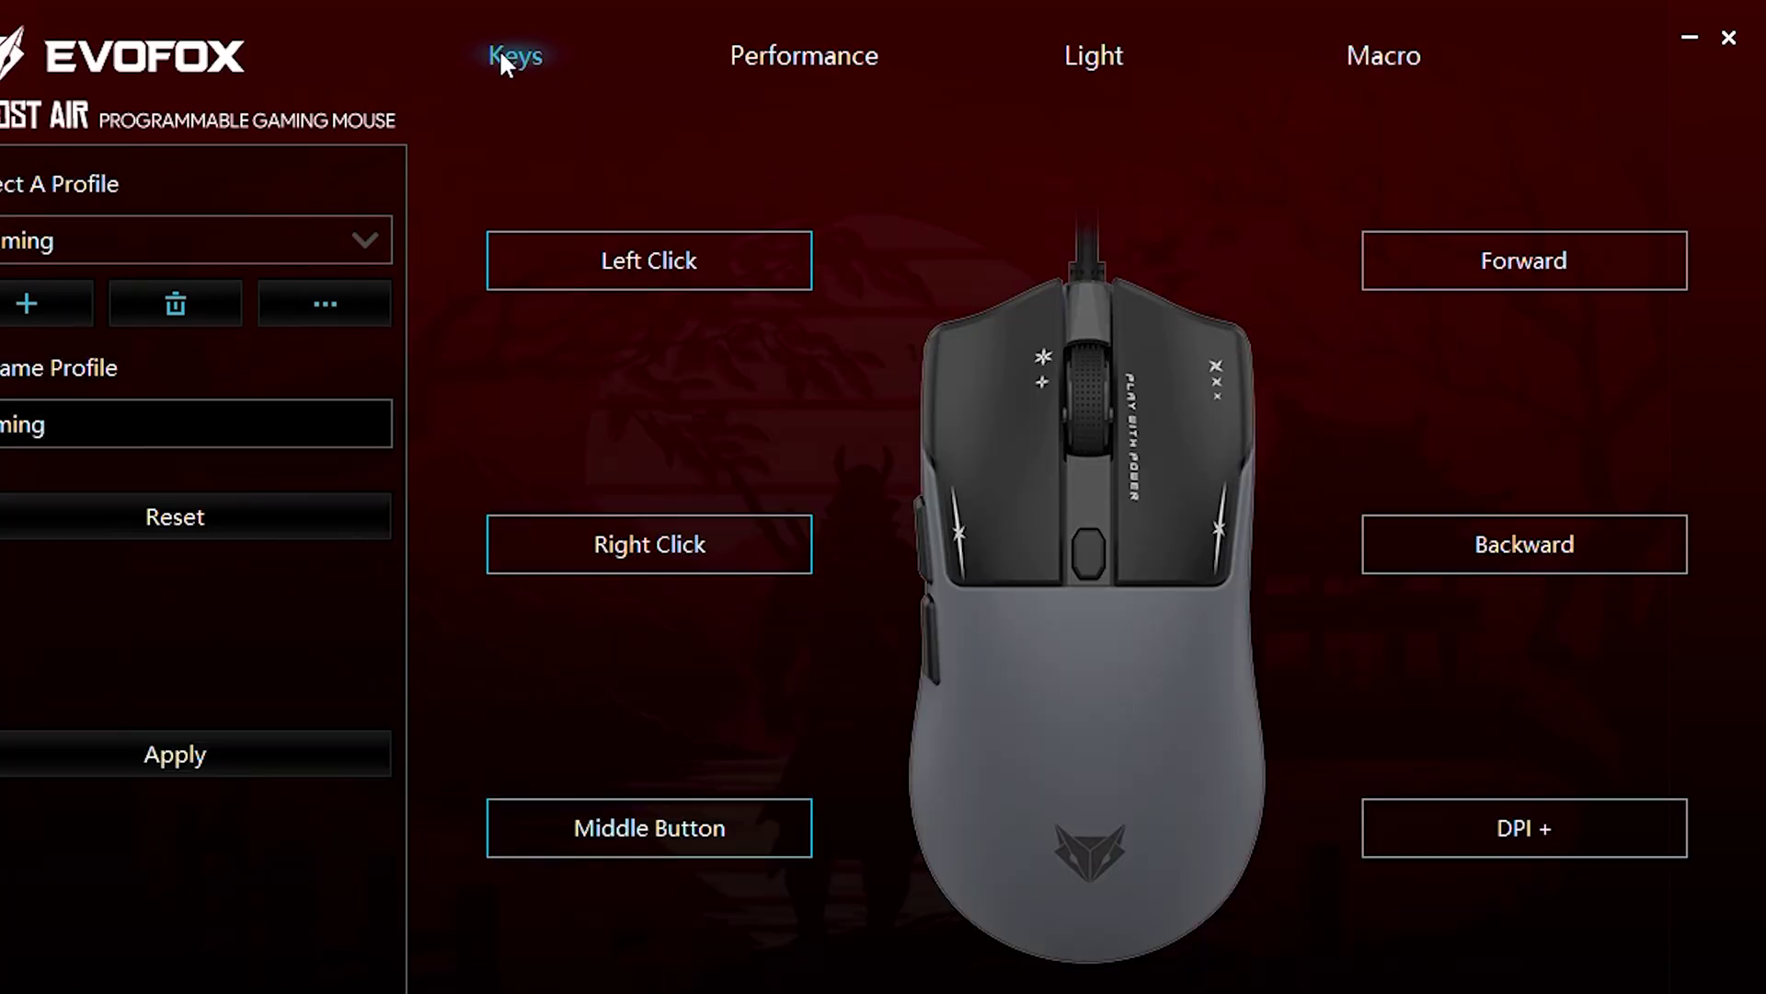
left_click(1412, 834)
mouse_move(1391, 661)
left_click(1417, 633)
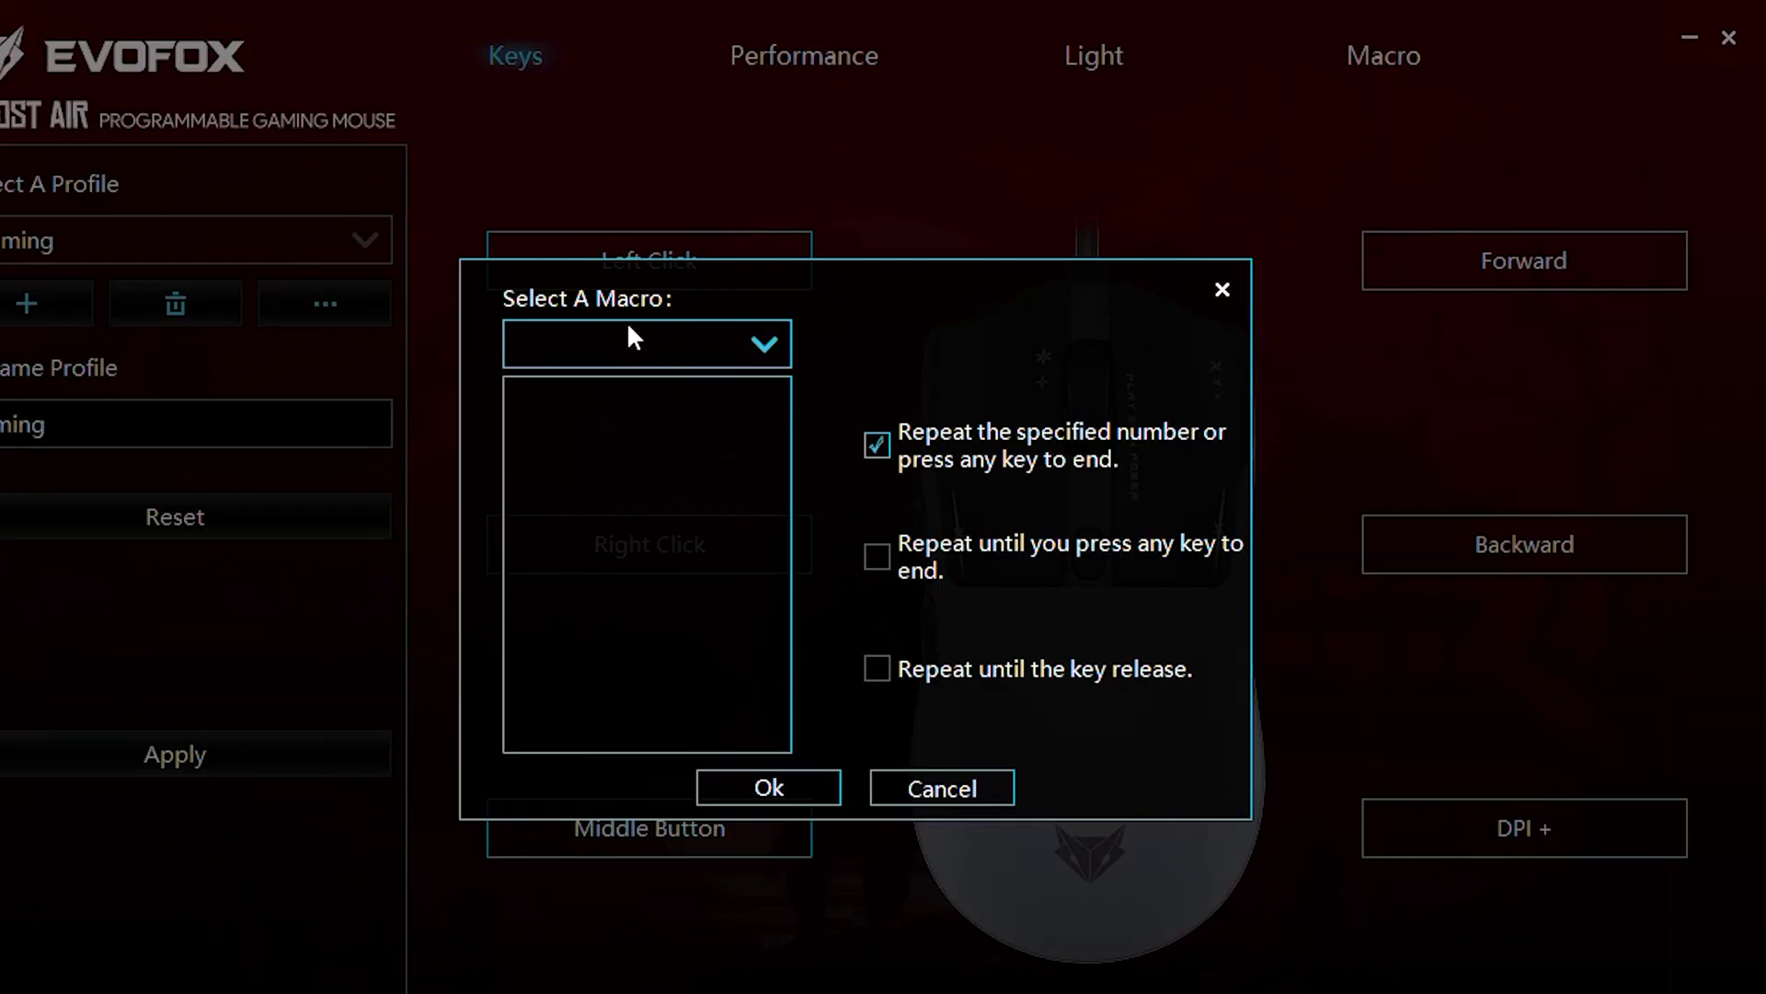
left_click(635, 344)
left_click(627, 382)
left_click(620, 411)
Step: Confirm the macro assignment and add a new profile named 'Gaming'
left_click(789, 790)
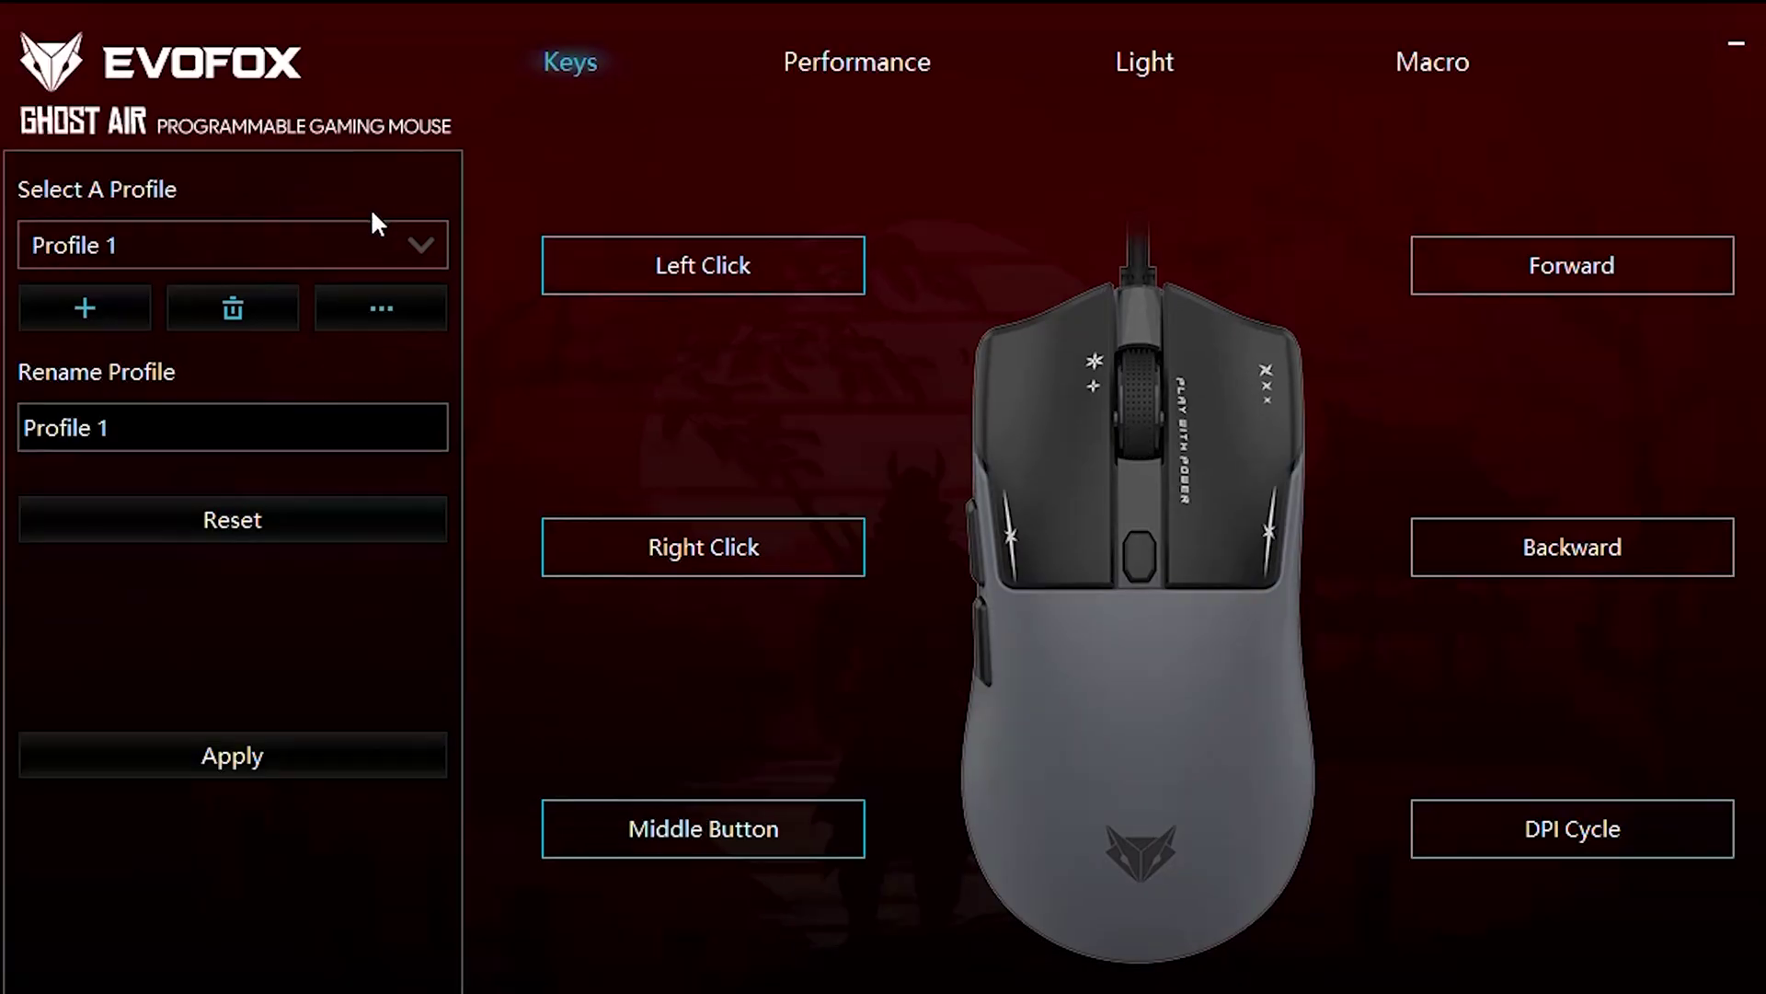
left_click(322, 234)
left_click(317, 291)
left_click(85, 307)
left_click(135, 436)
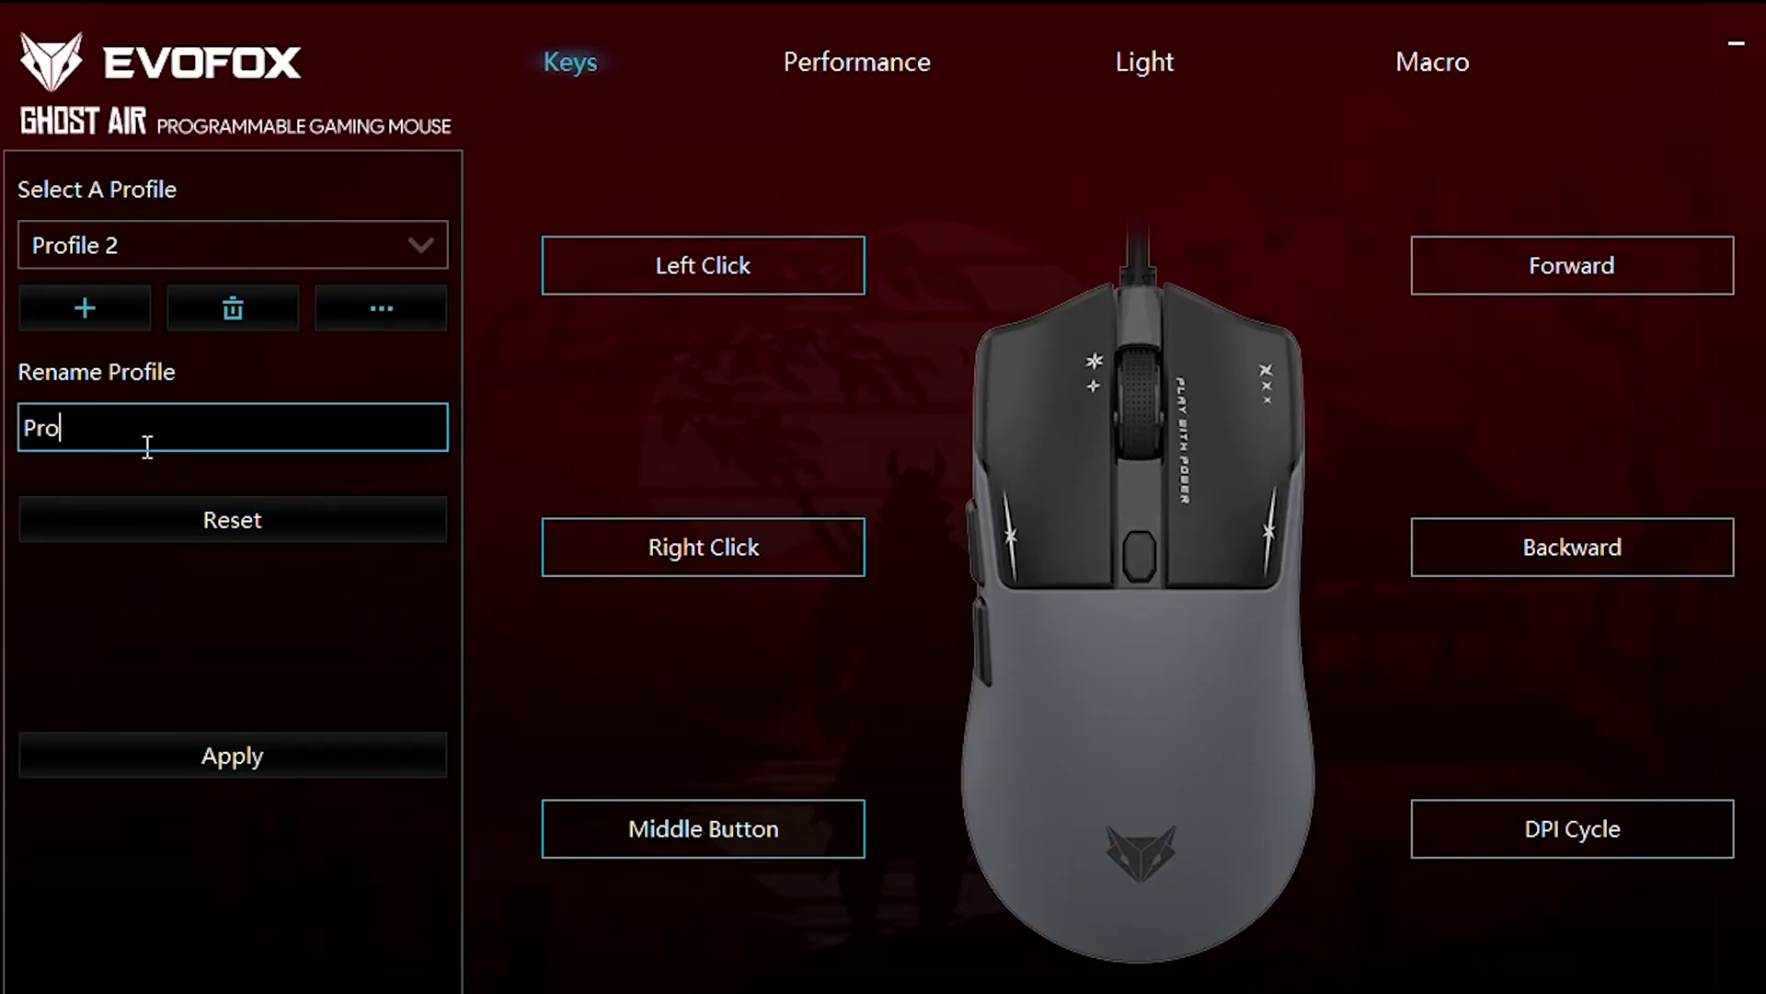
type("Gaming")
left_click(206, 771)
Step: In Profile 1, remap the DPI Cycle button to Multimedia Volume +
left_click(147, 244)
left_click(138, 288)
left_click(381, 308)
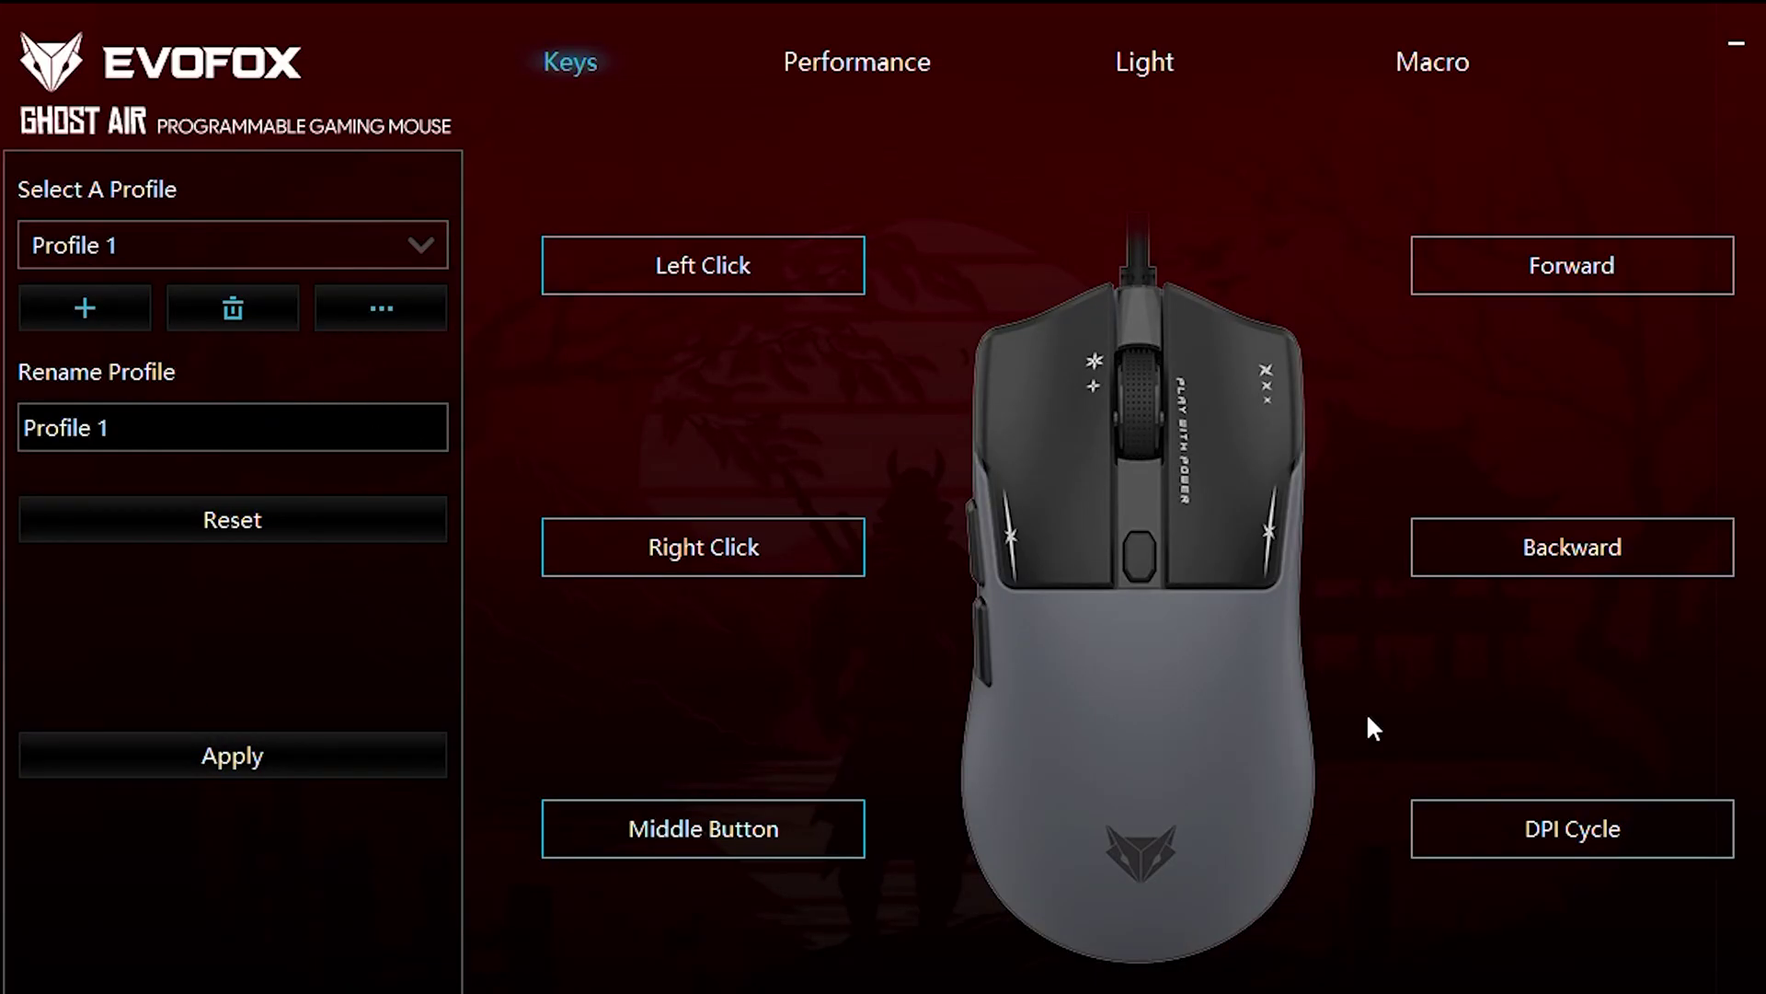
left_click(1531, 801)
mouse_move(1536, 741)
mouse_move(1518, 706)
left_click(1293, 887)
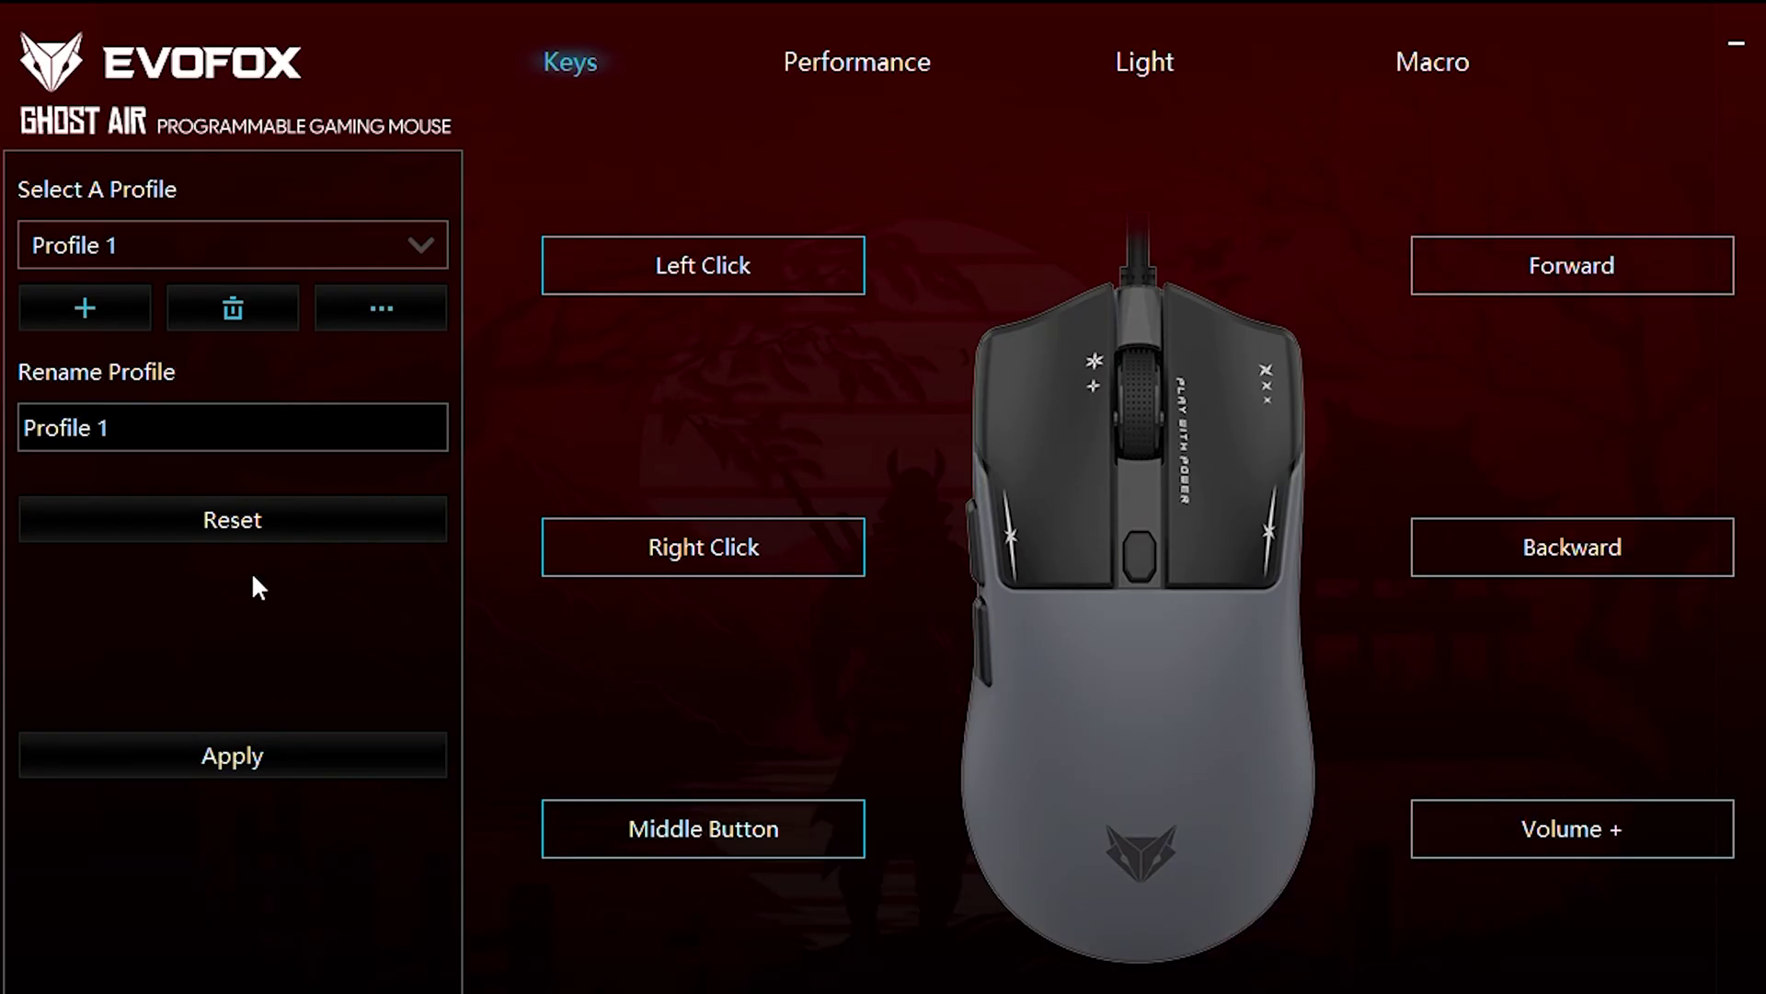
Step: Export Profile 1 to a file named 'Profile 1'
left_click(391, 317)
left_click(366, 391)
type("Profile 1")
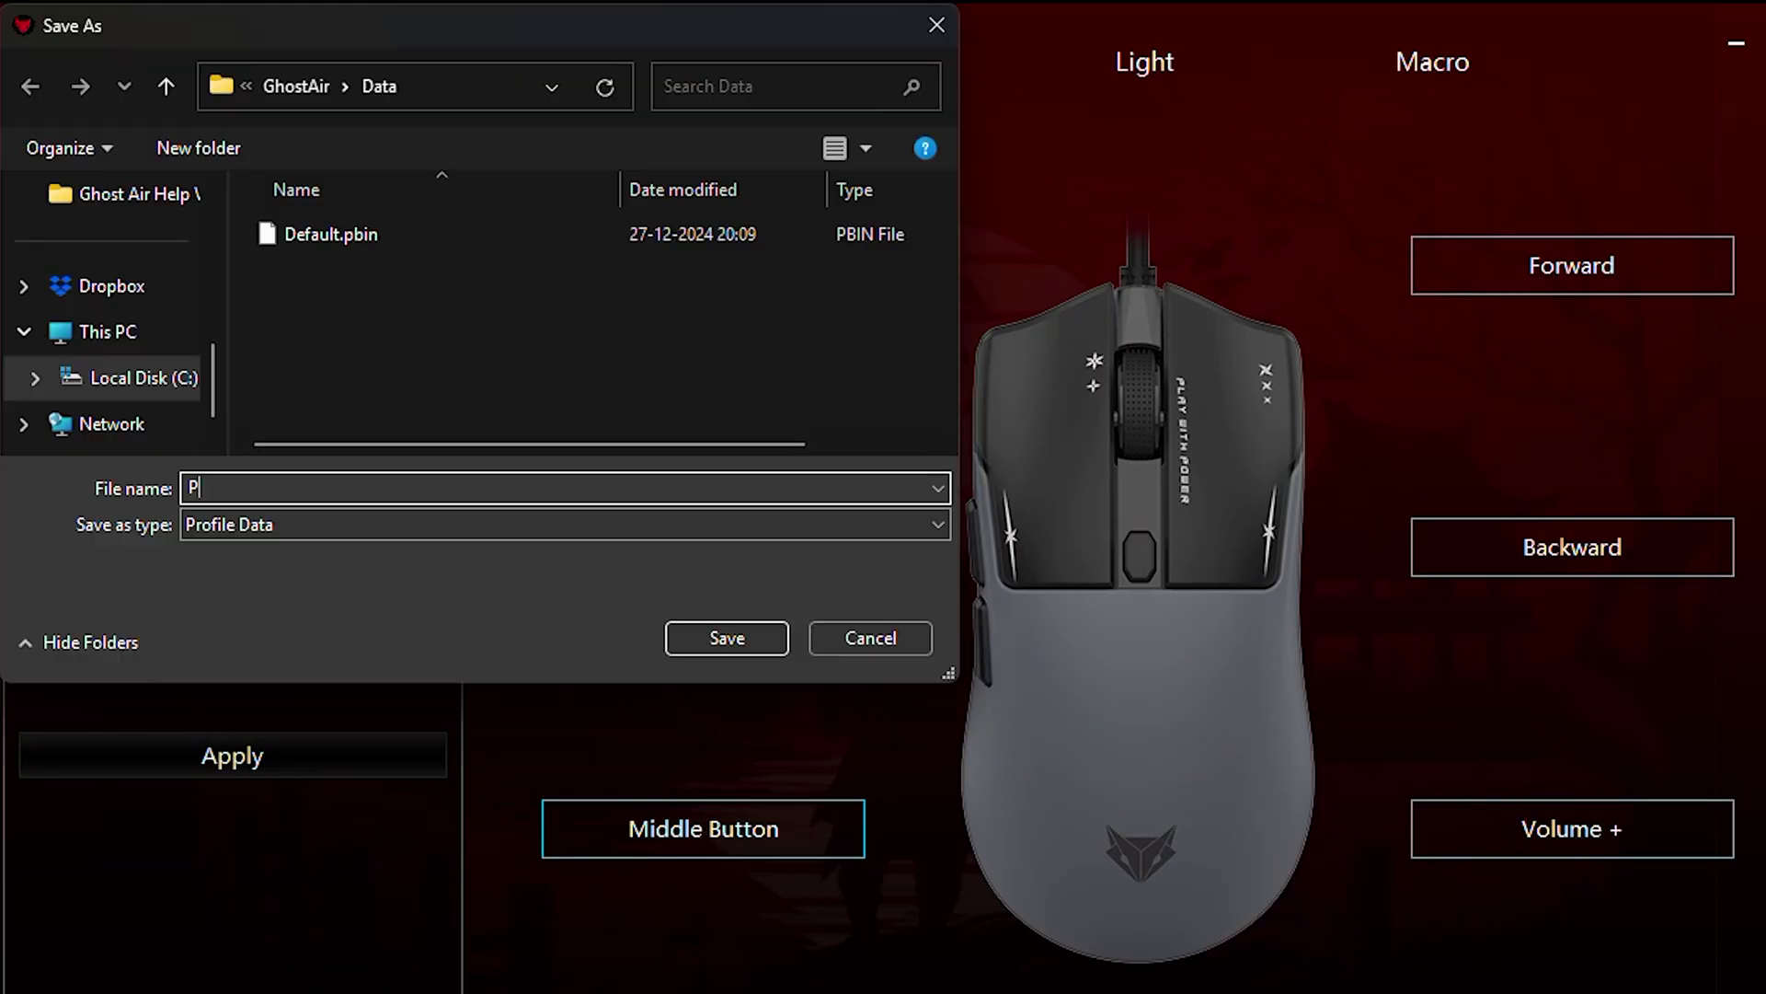
left_click(707, 644)
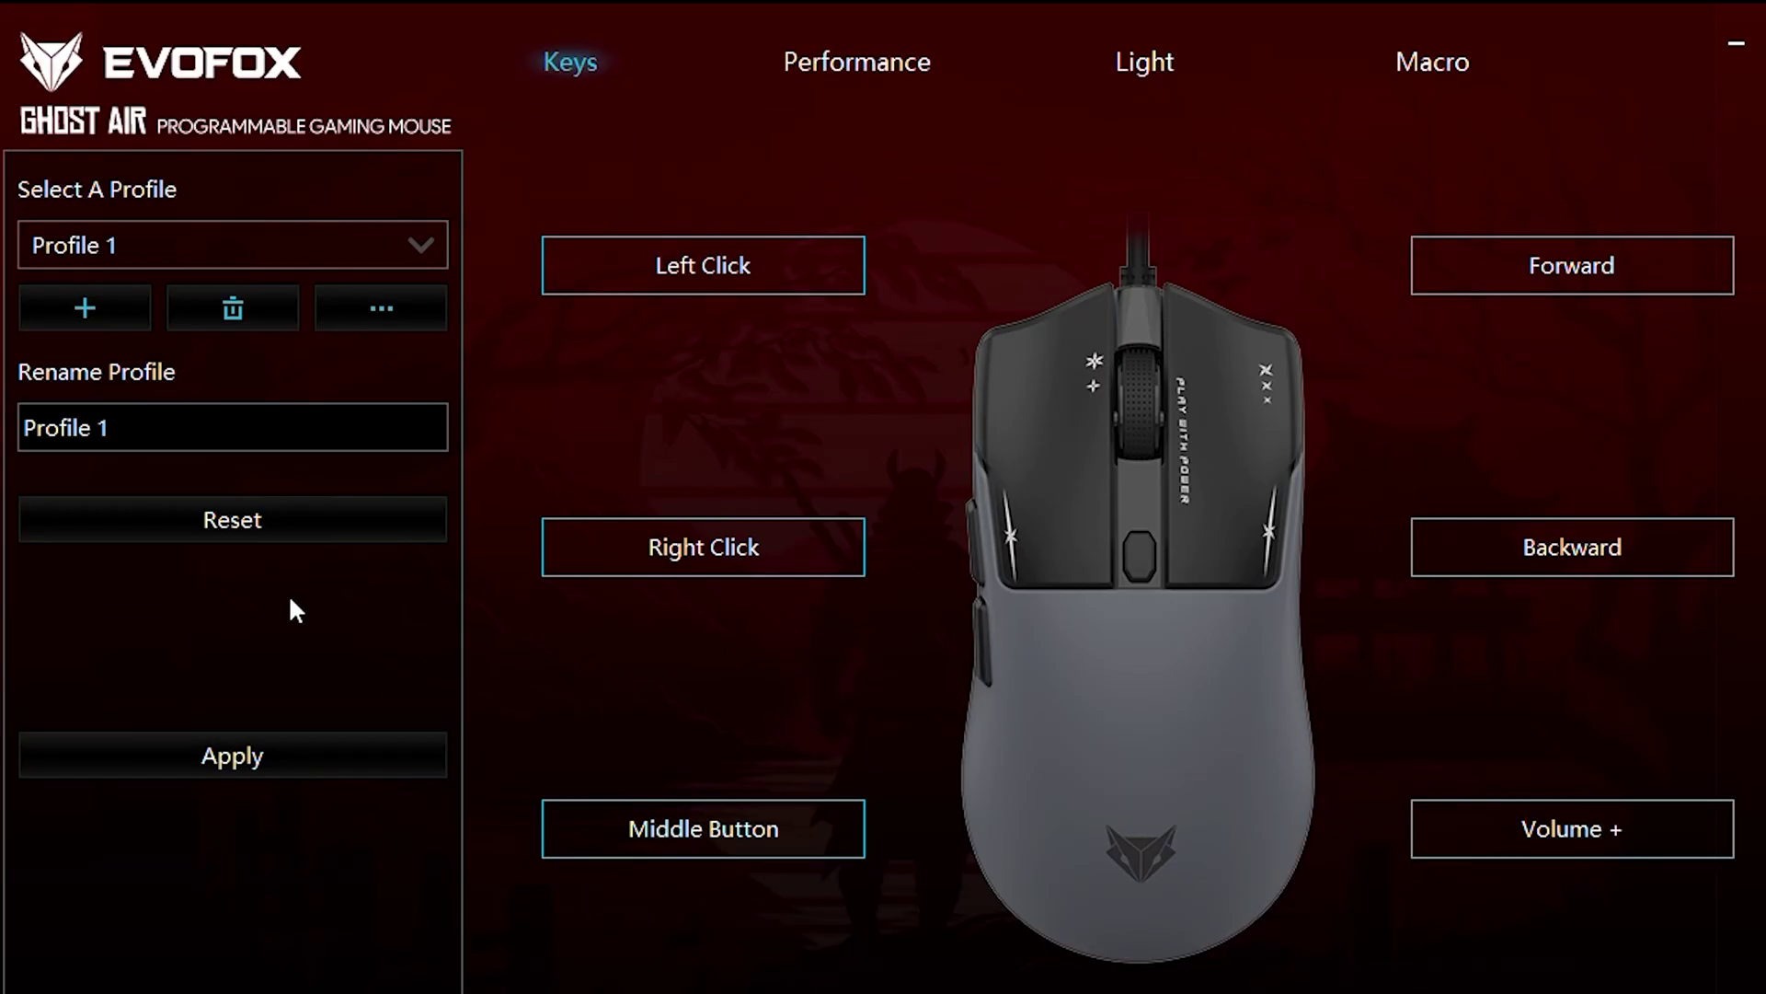
Step: From the Gaming profile, import Profile 1.pbin, creating Profile 1_1
left_click(175, 247)
left_click(162, 322)
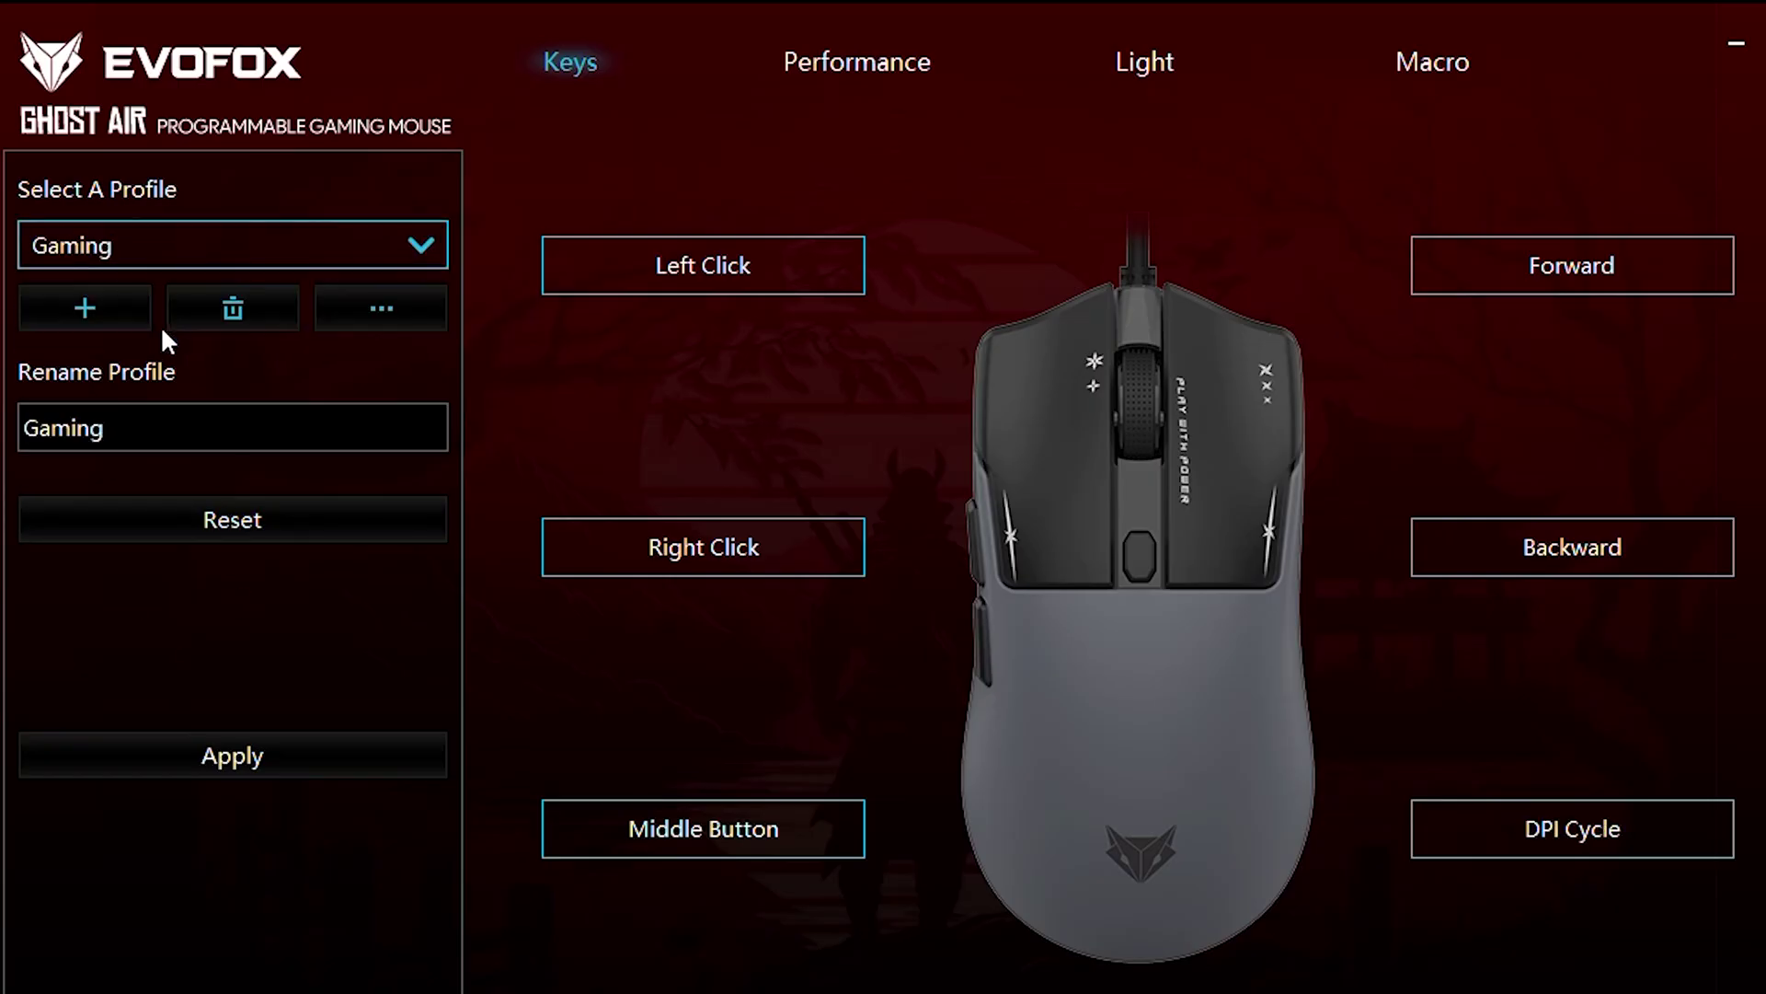
left_click(381, 308)
left_click(372, 350)
left_click(394, 277)
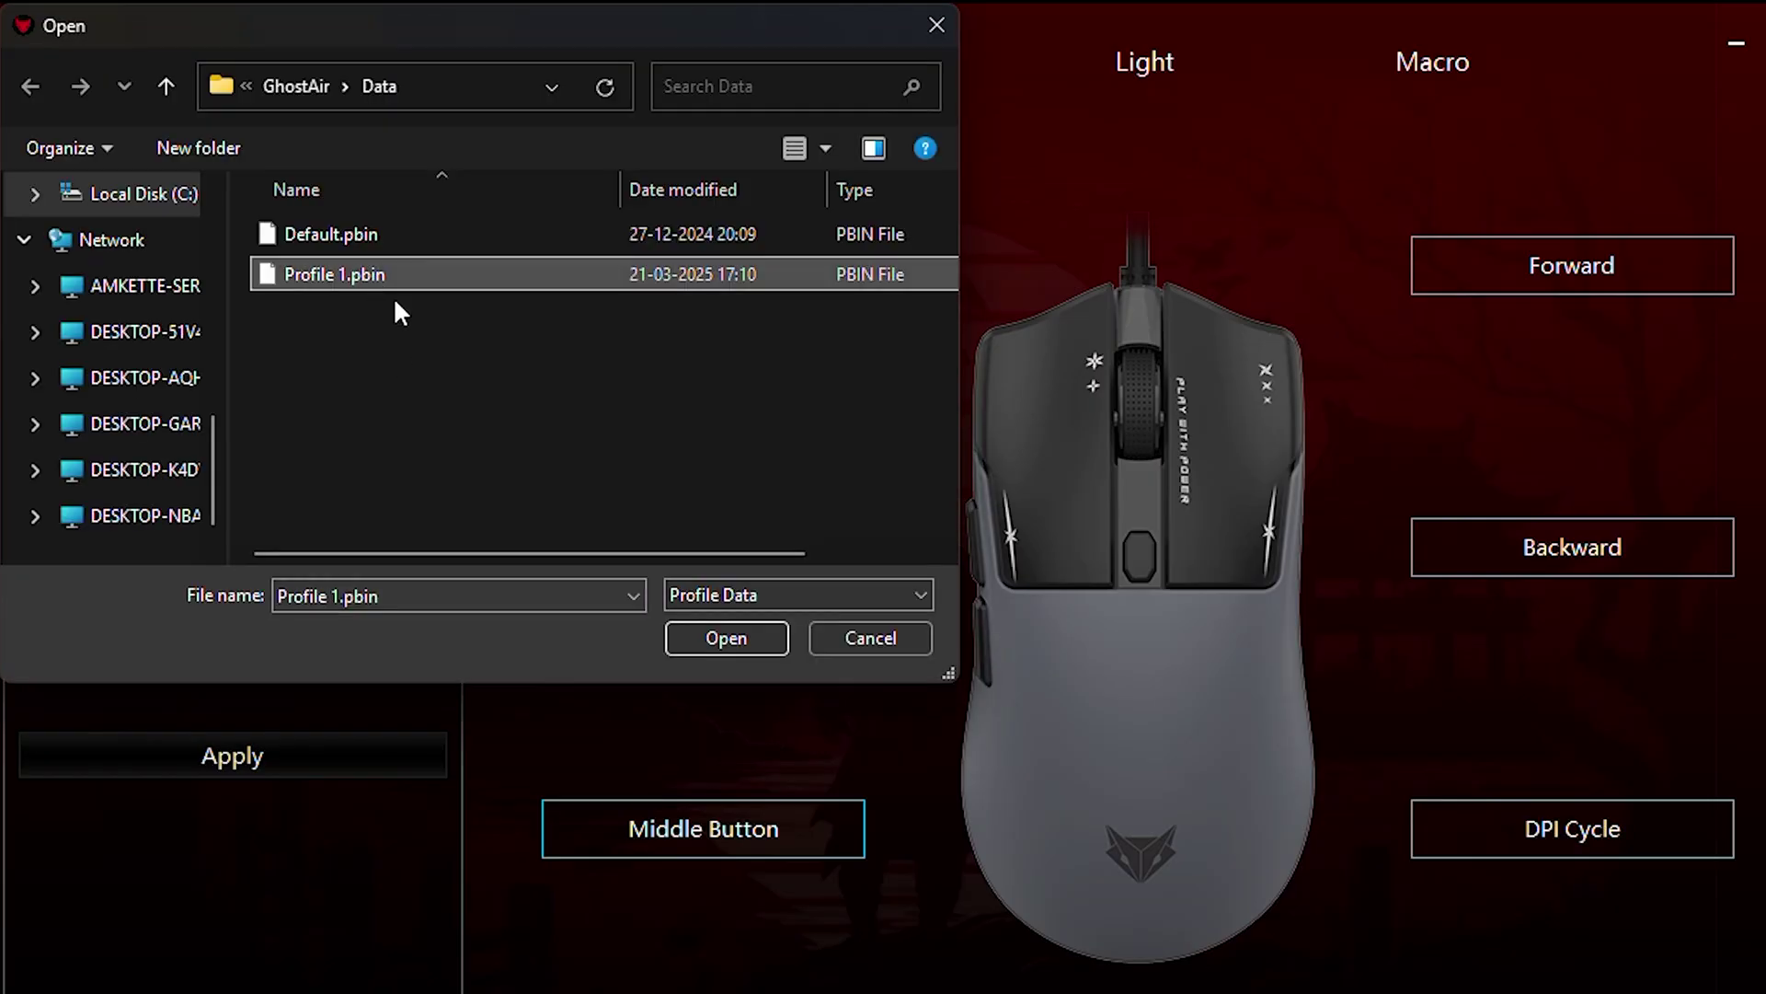
left_click(725, 638)
Step: Trigger Reset under Rename Profile to get the Profile 1_1 default-settings warning
left_click(342, 722)
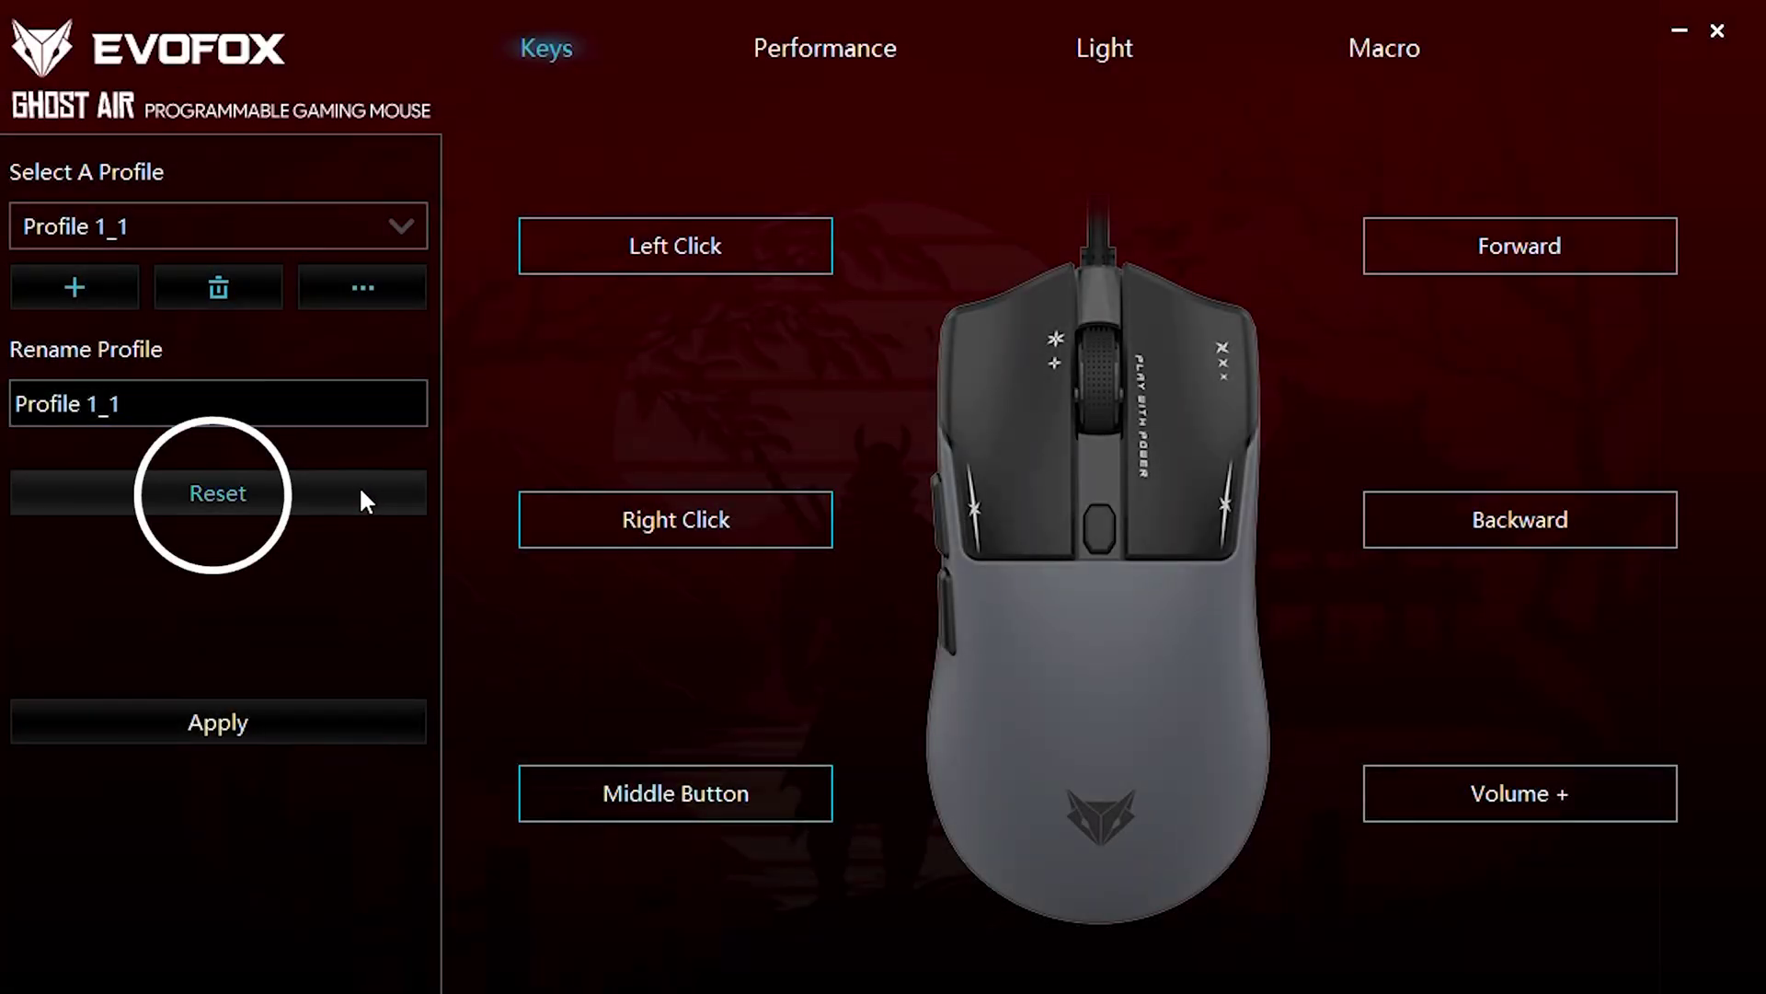
left_click(192, 495)
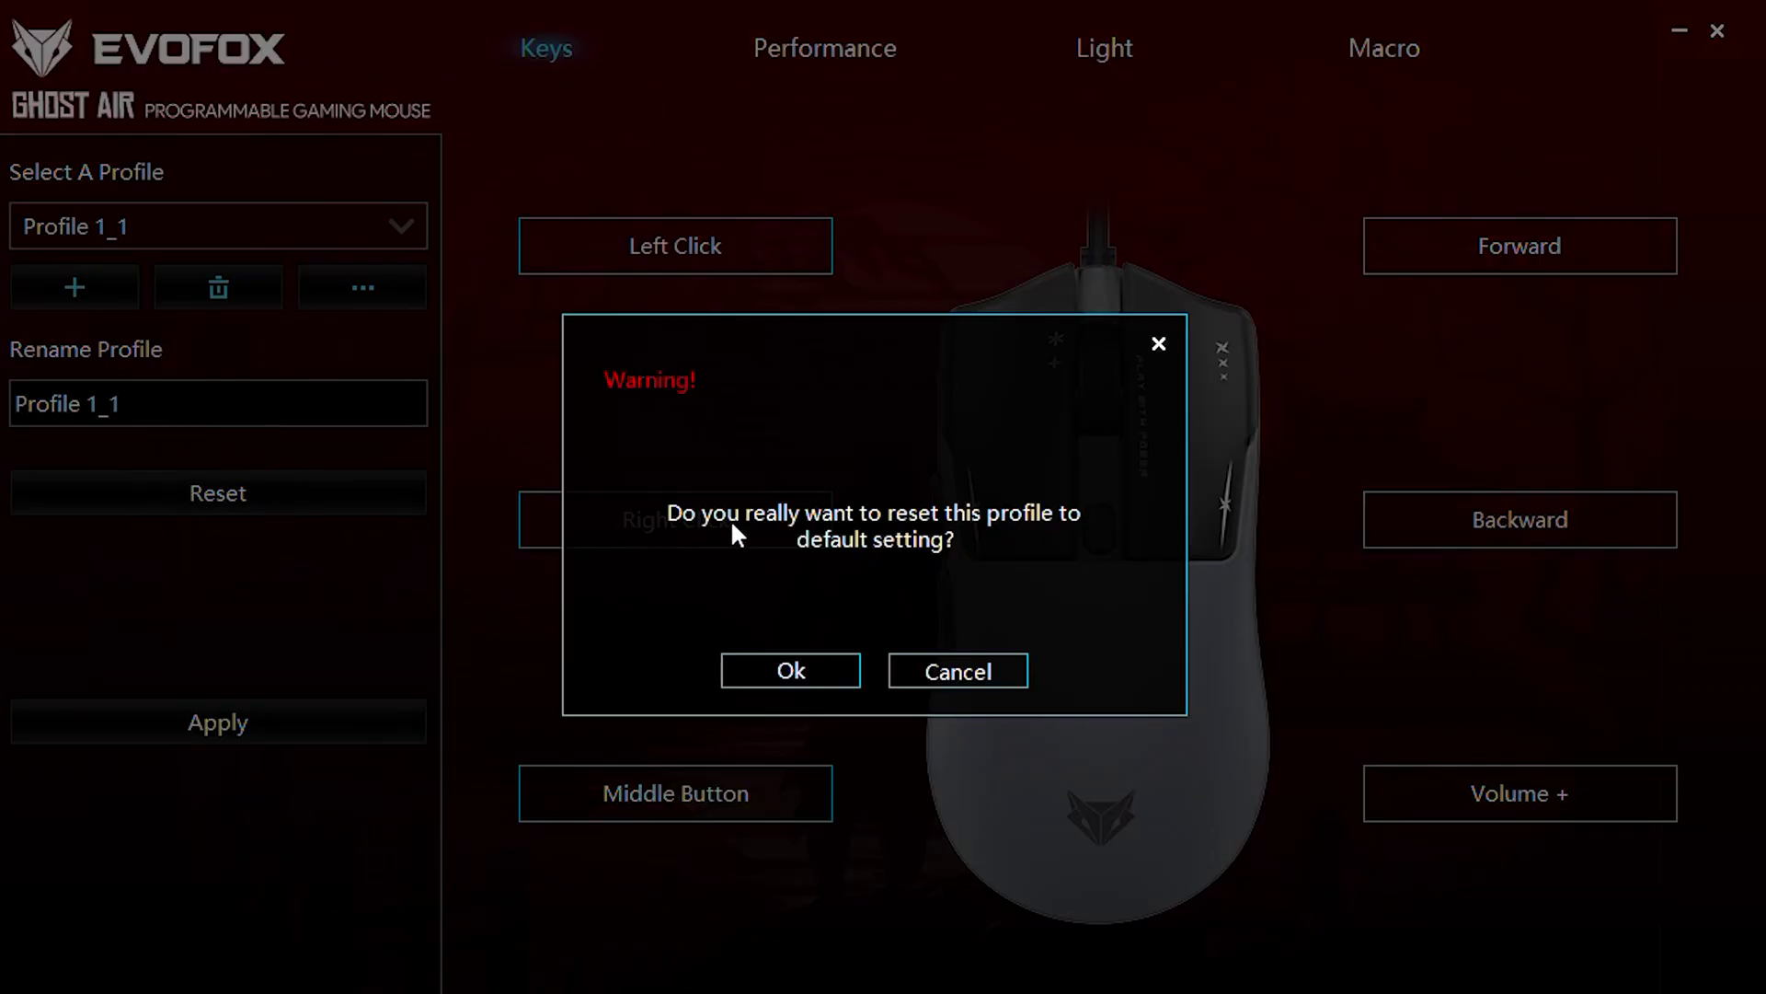